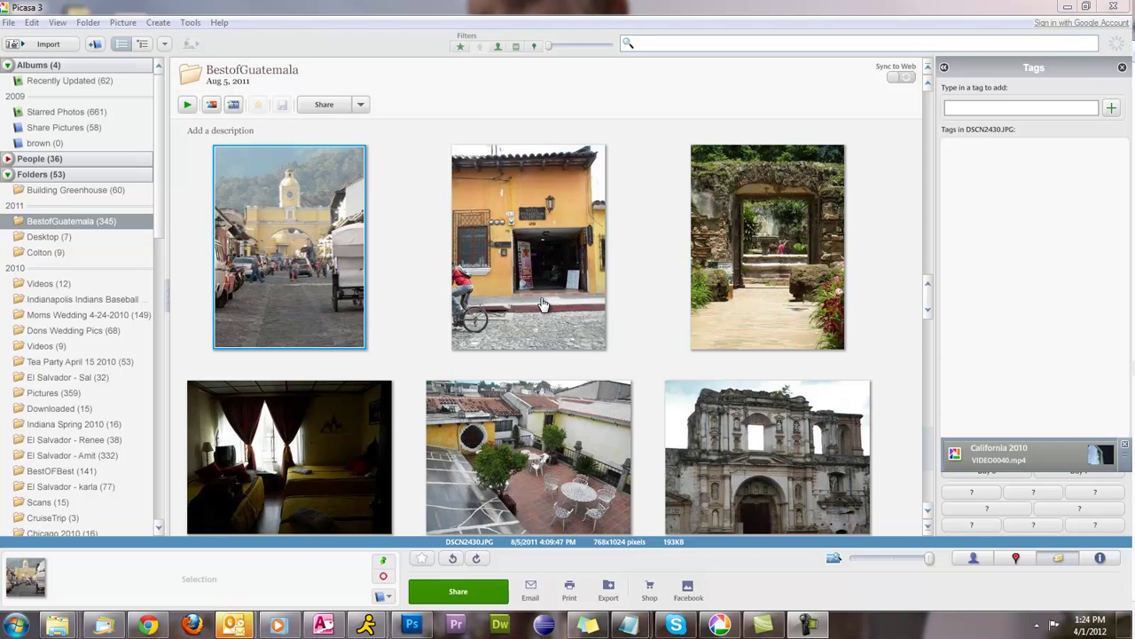
Open the photo DSCN2430.JPG of the yellow arch from the BestofGuatemala folder for editing.
left_click(417, 283)
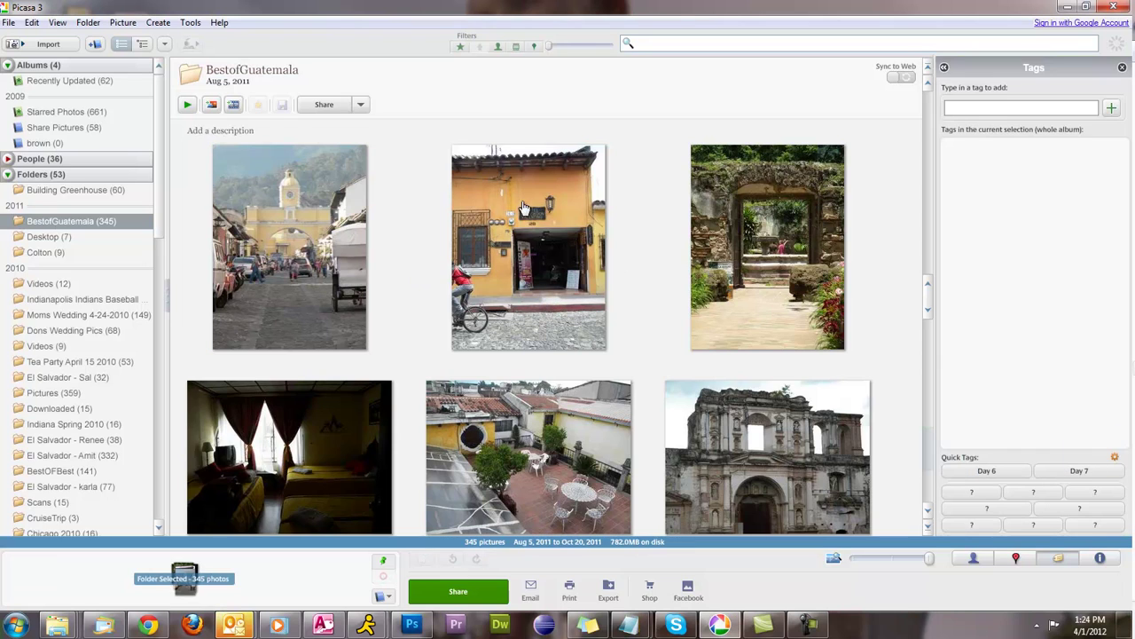
left_click(298, 242)
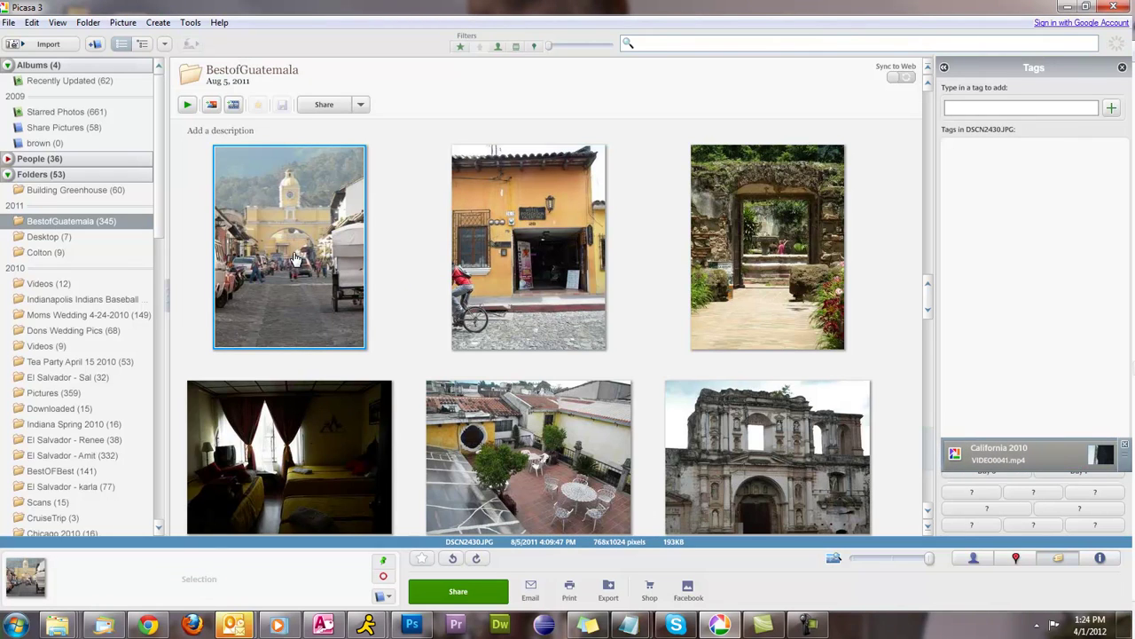
double_click(296, 258)
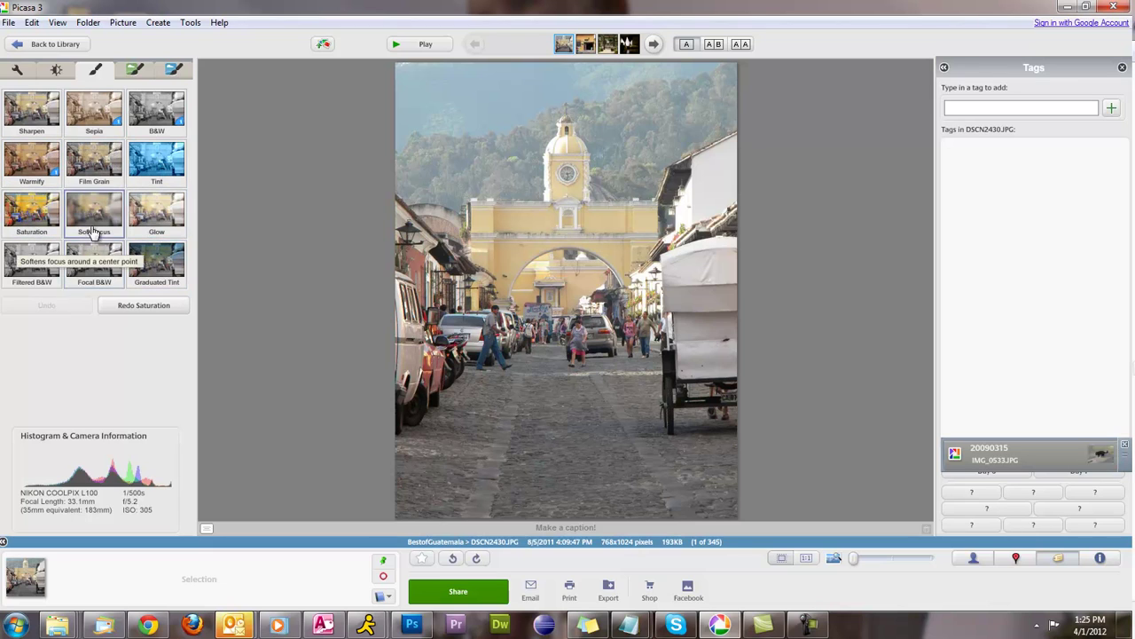
Try the B&W effect on the photo and undo it.
left_click(156, 126)
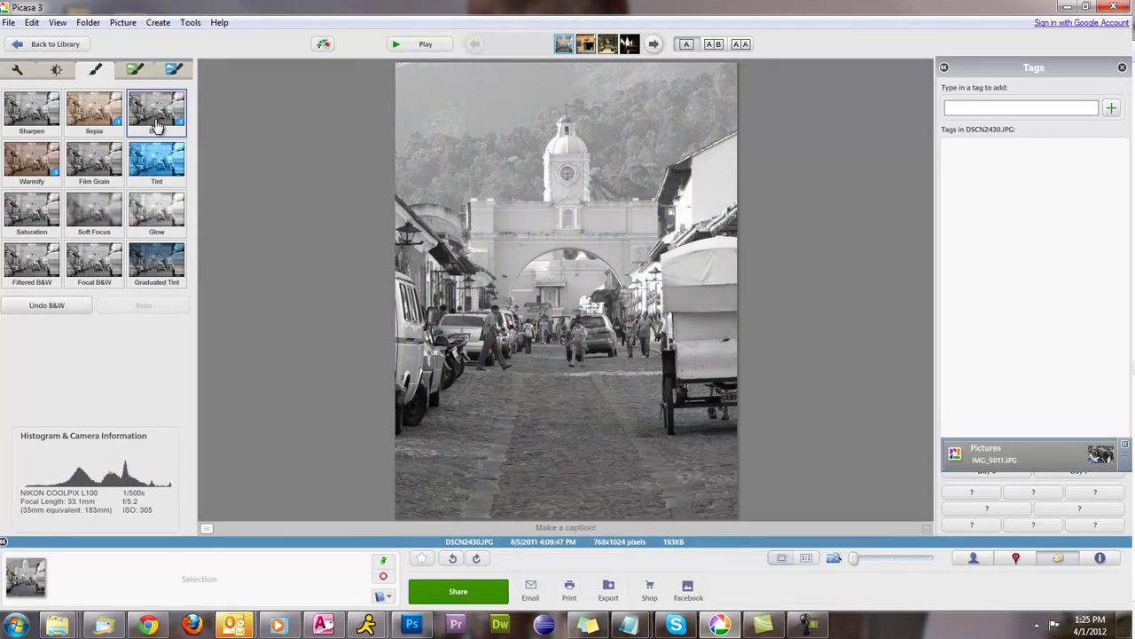
left_click(70, 311)
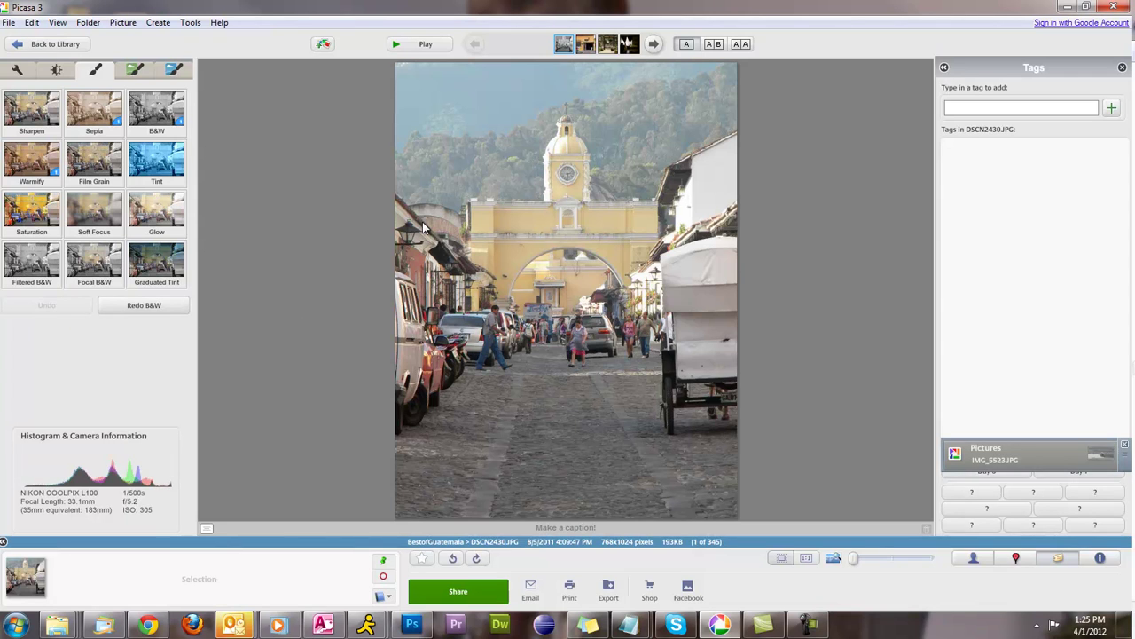
Preview the Saturation effect at its maximum amount, and apply it with the amount just above the middle.
left_click(39, 213)
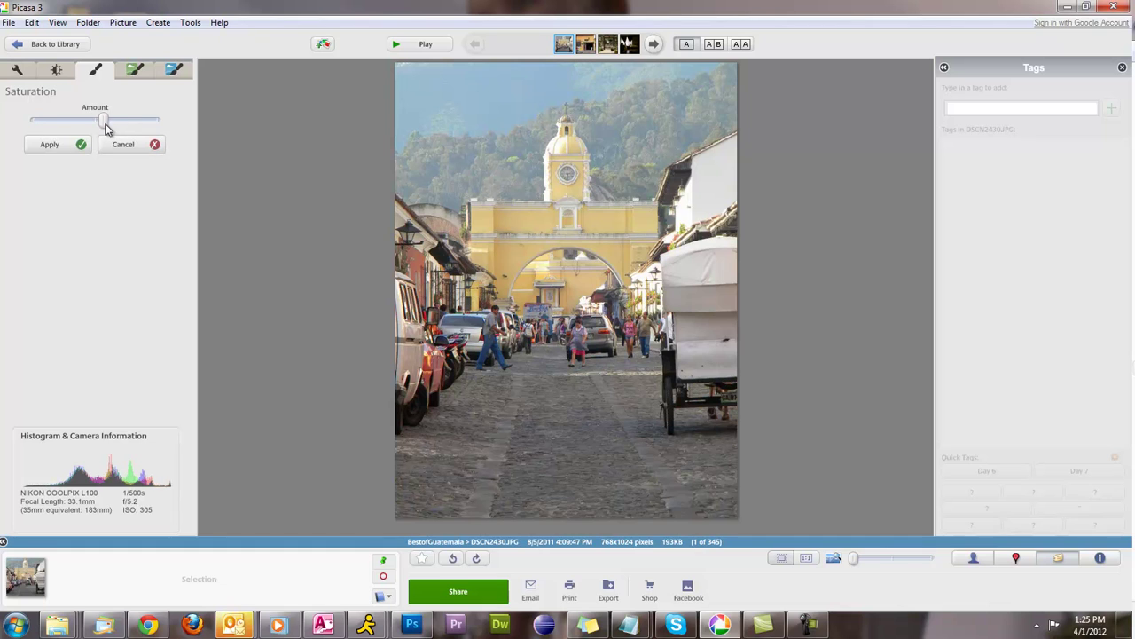
left_click_drag(104, 128, 154, 121)
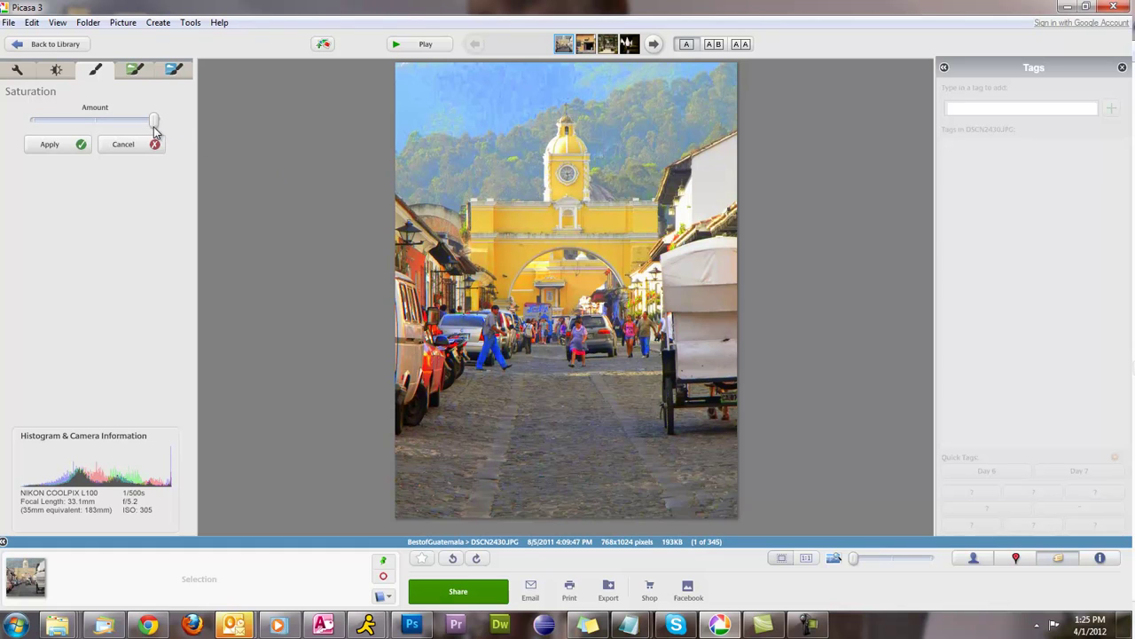
left_click_drag(154, 121, 106, 132)
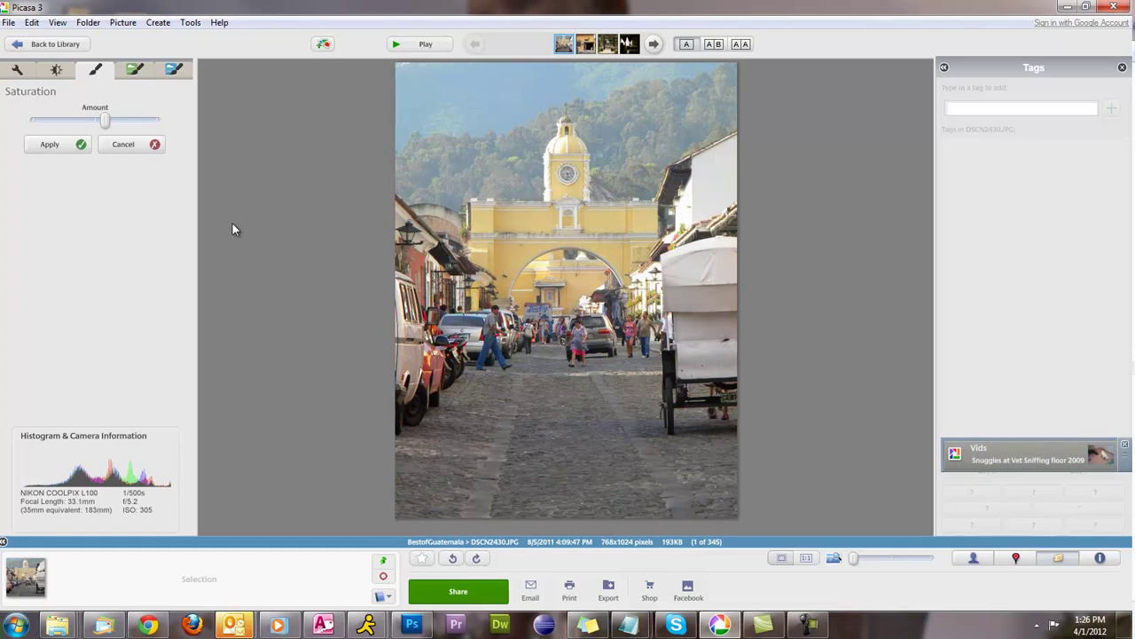
left_click(63, 147)
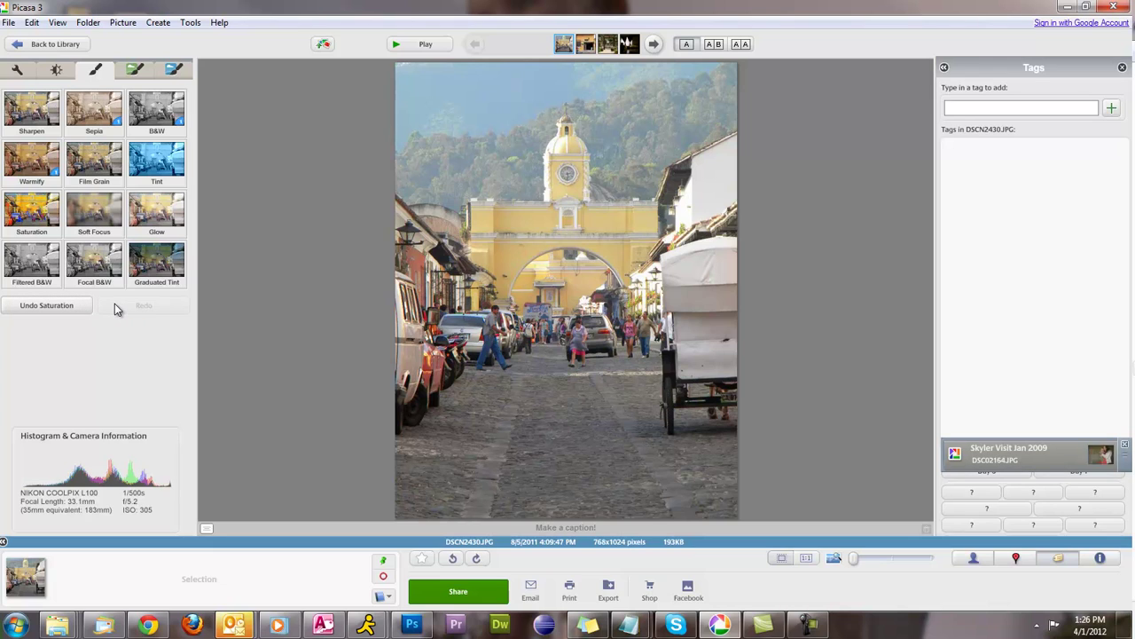
Compare the photo with and without the saturation boost by repeatedly undoing and redoing it, ending with it applied.
left_click(82, 308)
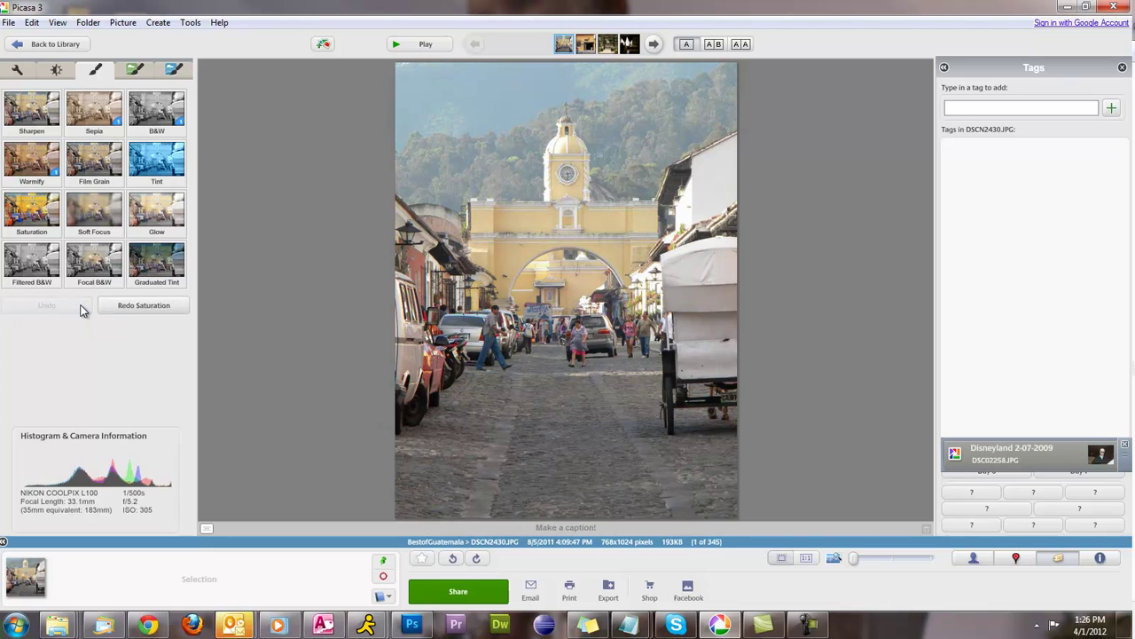
left_click(152, 305)
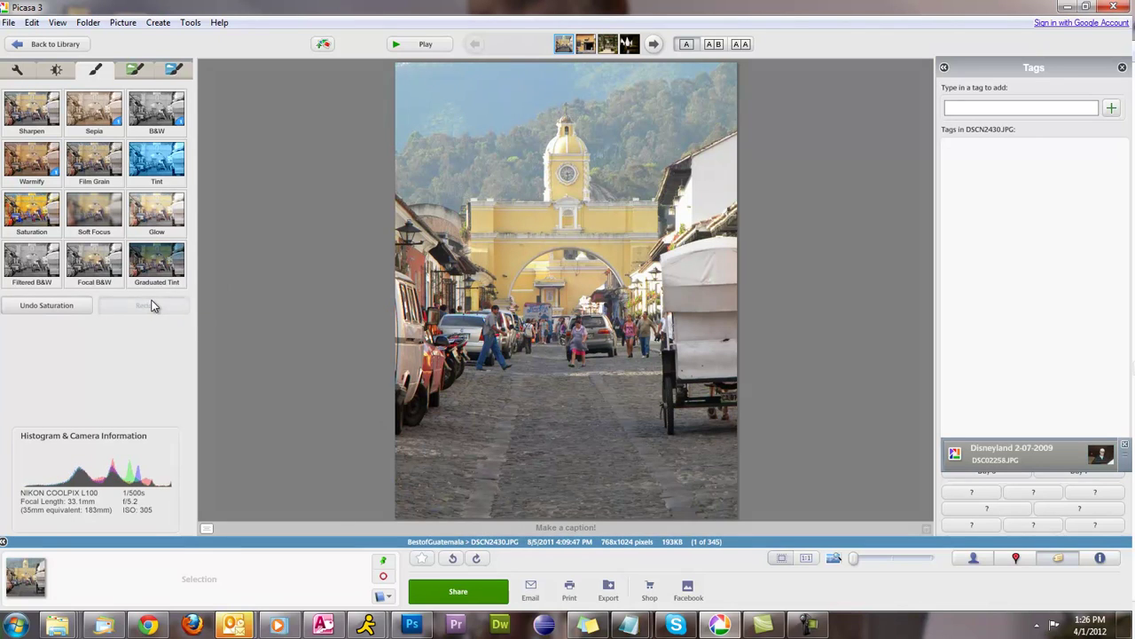
left_click(83, 307)
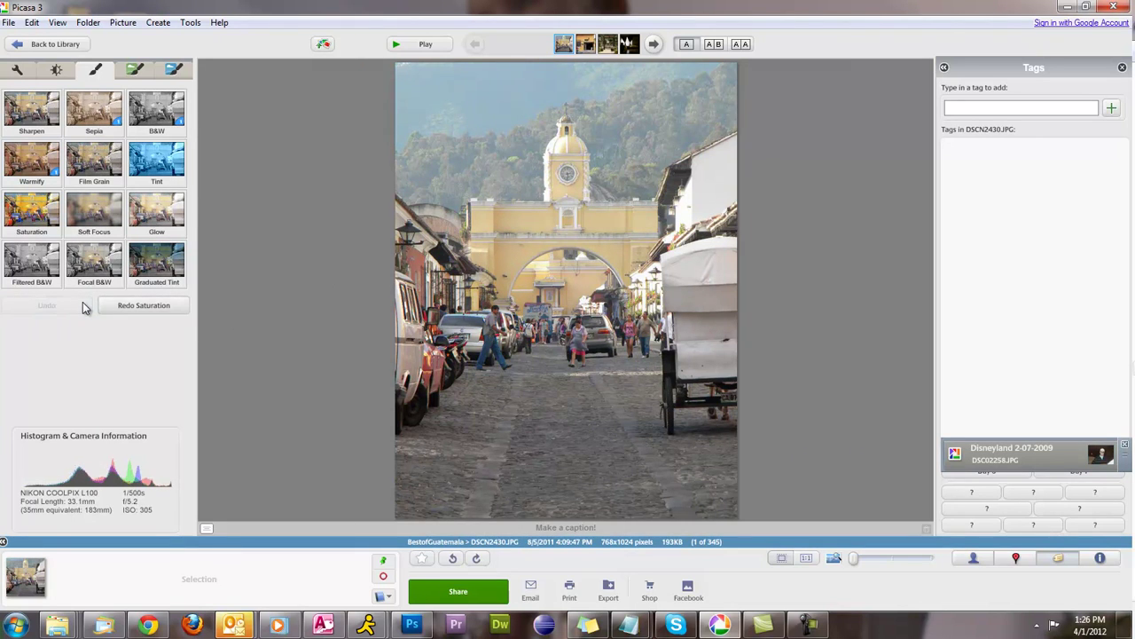
left_click(114, 305)
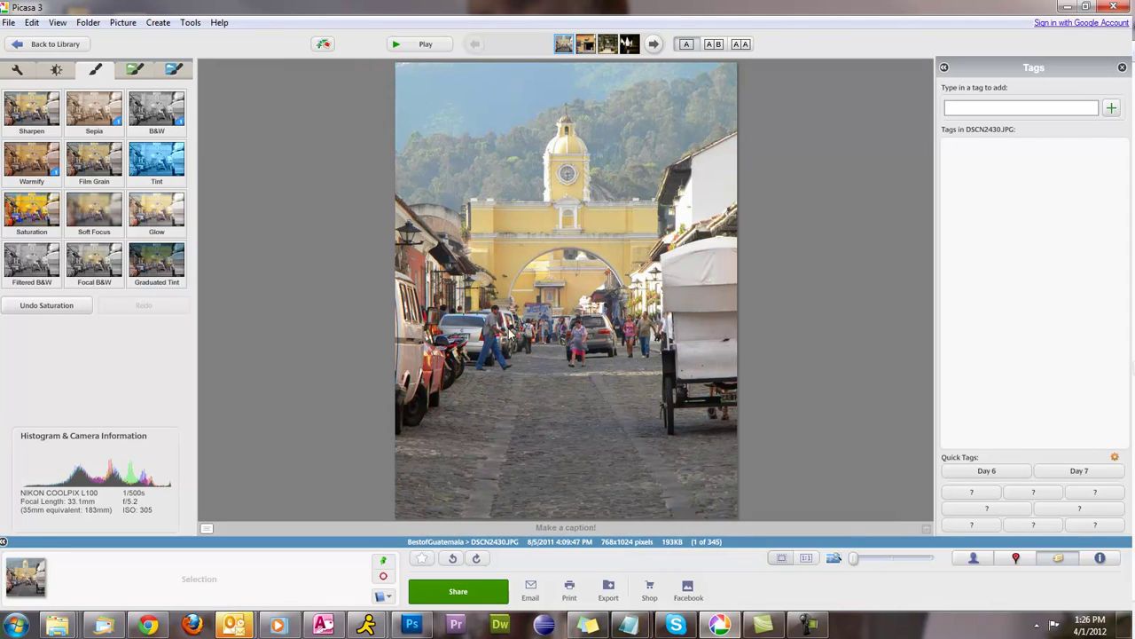
left_click(69, 307)
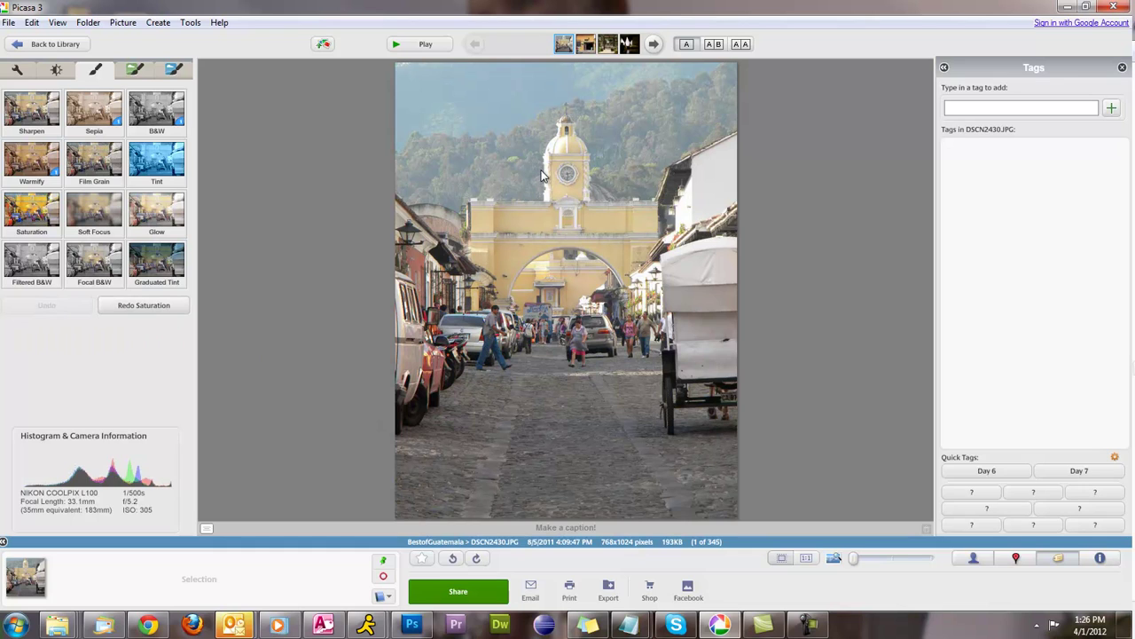
left_click(147, 306)
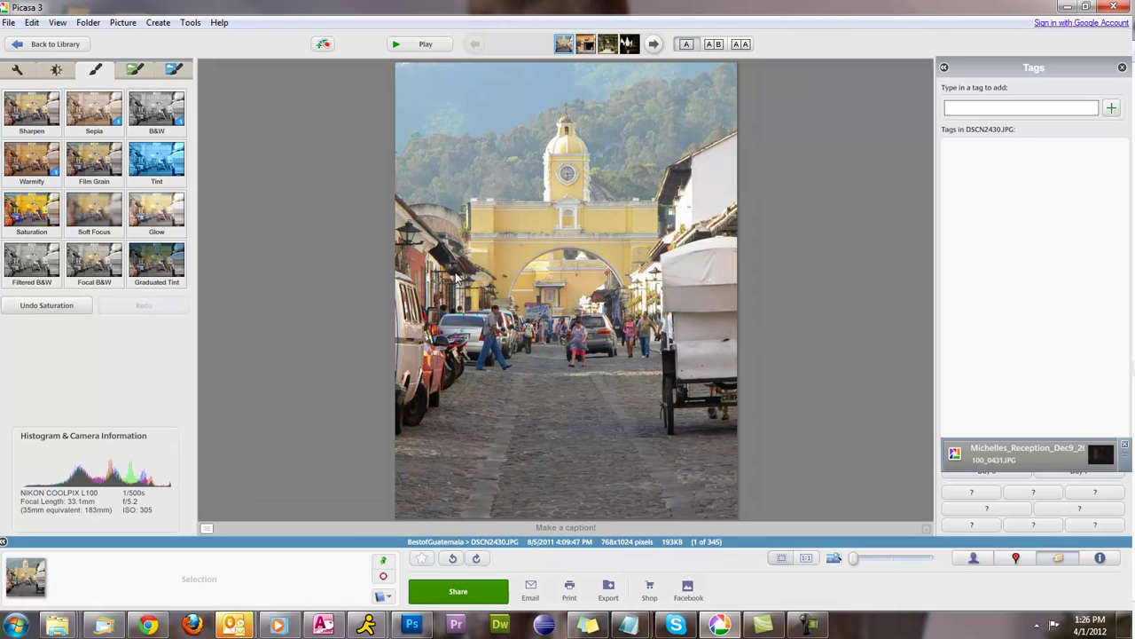
left_click(80, 305)
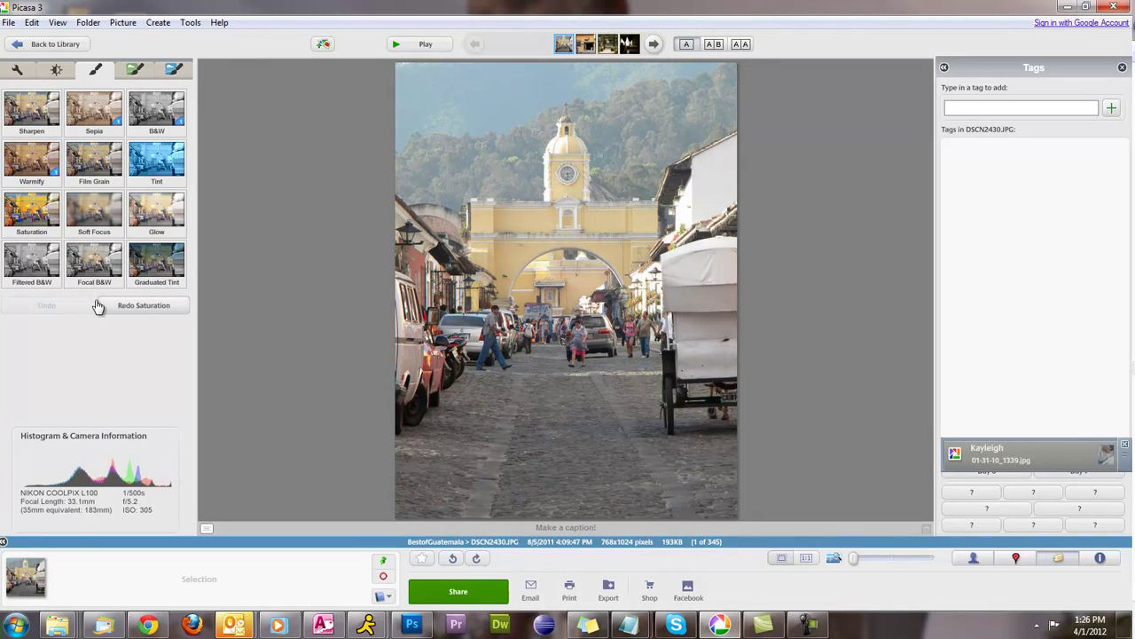
left_click(102, 306)
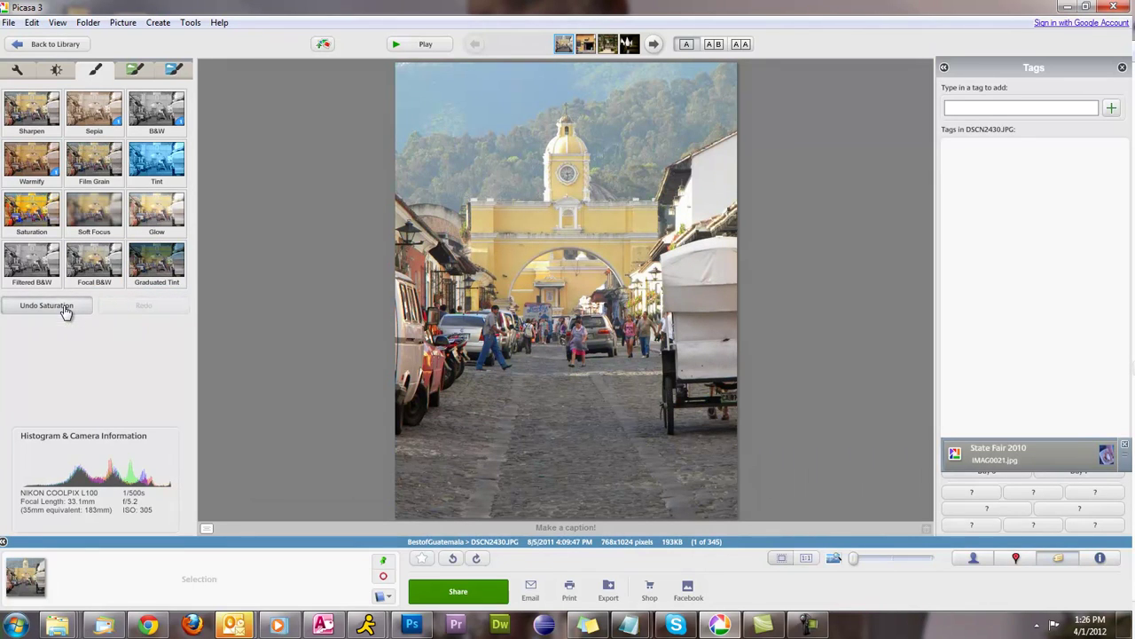
left_click(65, 305)
left_click(137, 305)
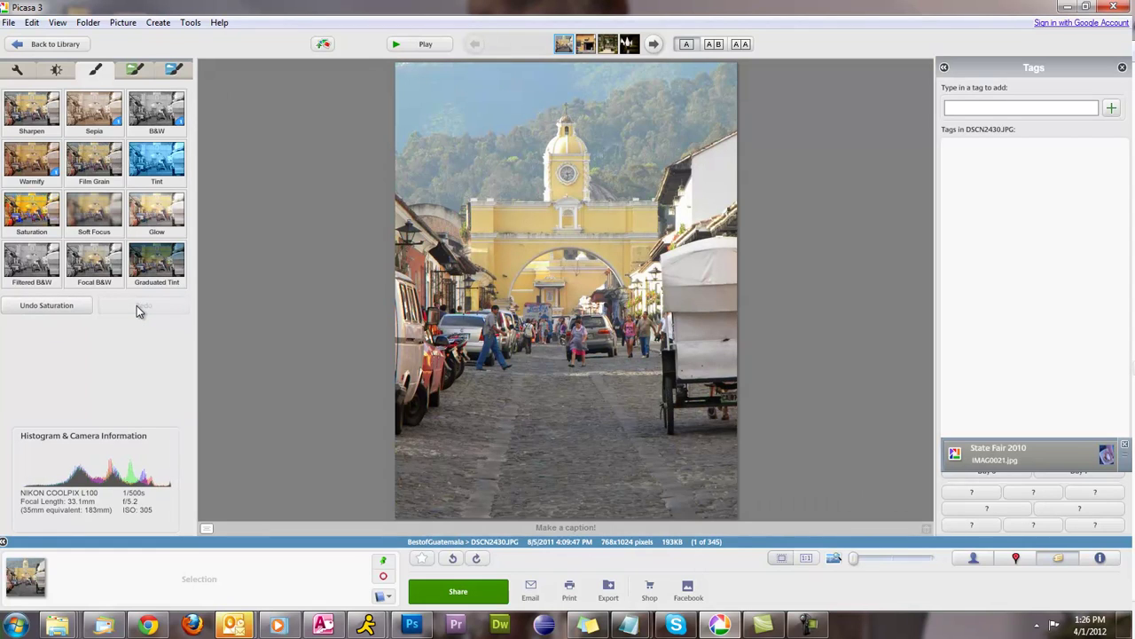
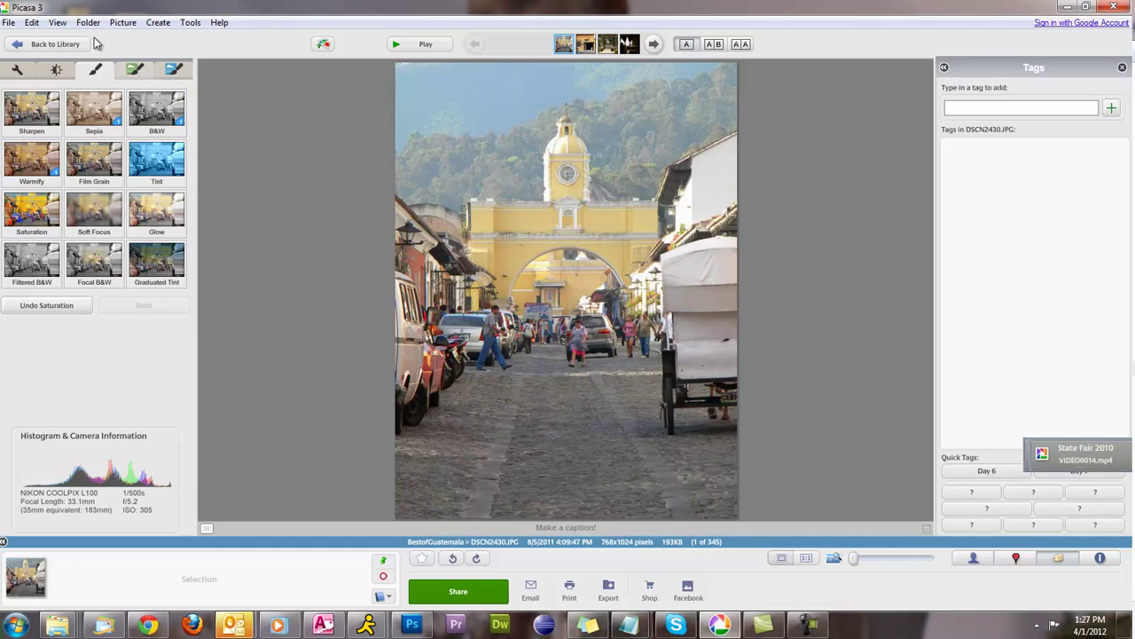
left_click(8, 22)
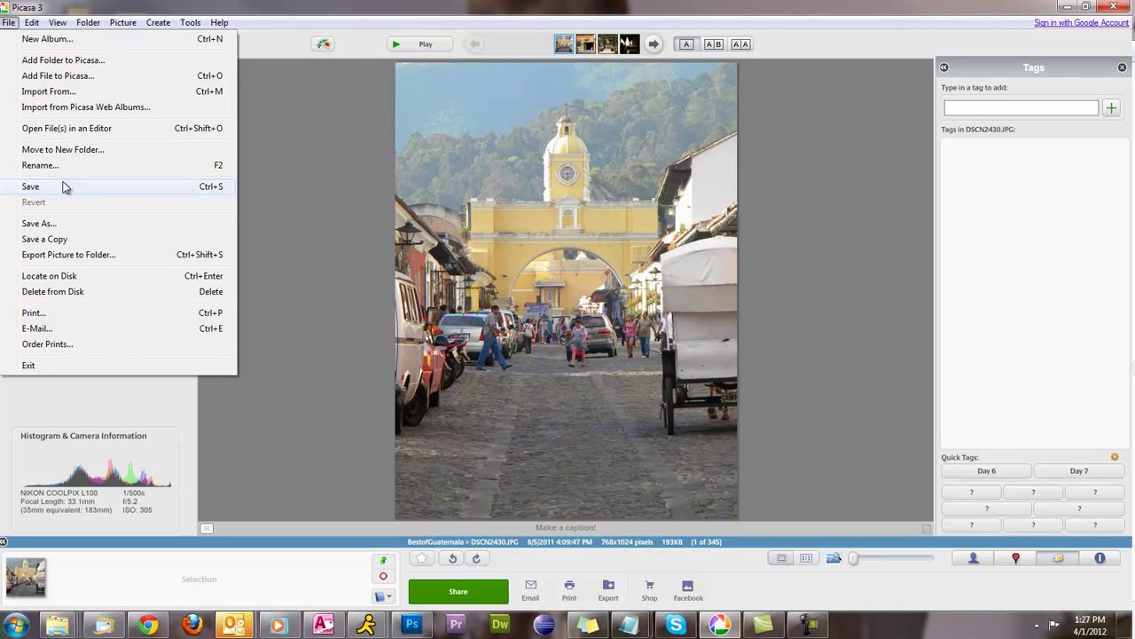
left_click(317, 186)
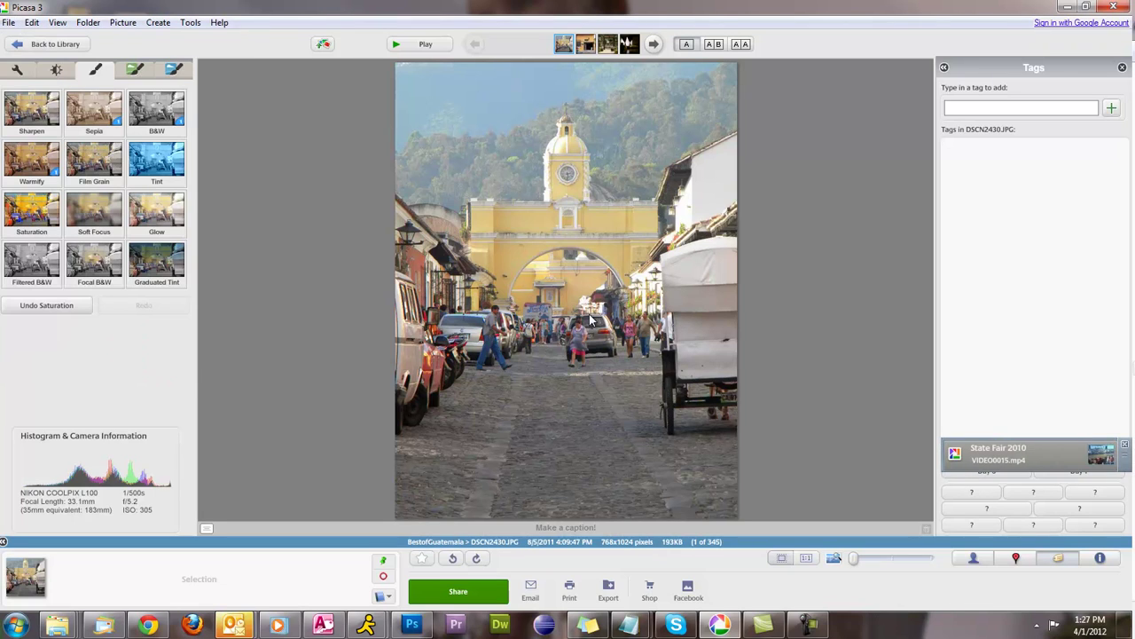
Check that the saturation edit can still be removed and restored, leaving it applied.
left_click(64, 318)
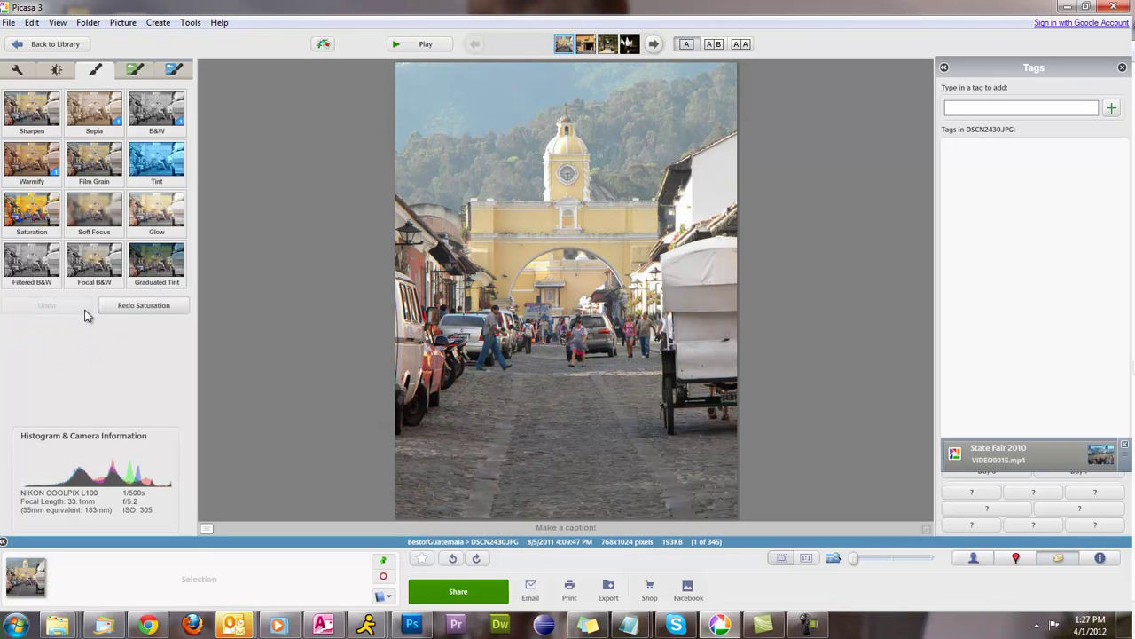
left_click(107, 311)
left_click(79, 312)
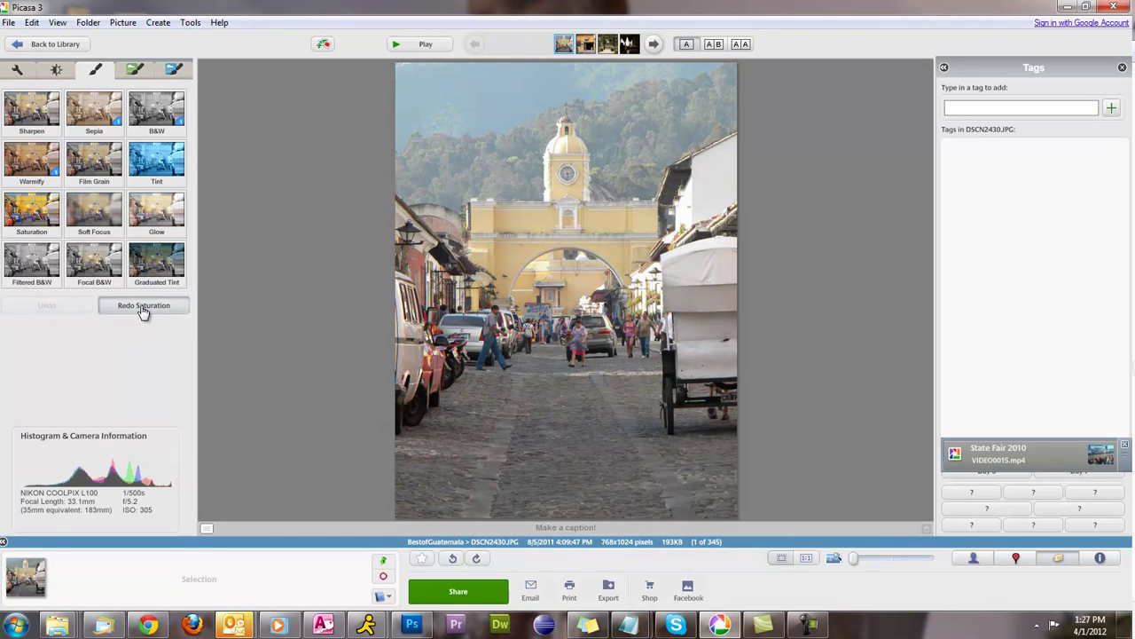
left_click(143, 310)
left_click(62, 305)
left_click(131, 306)
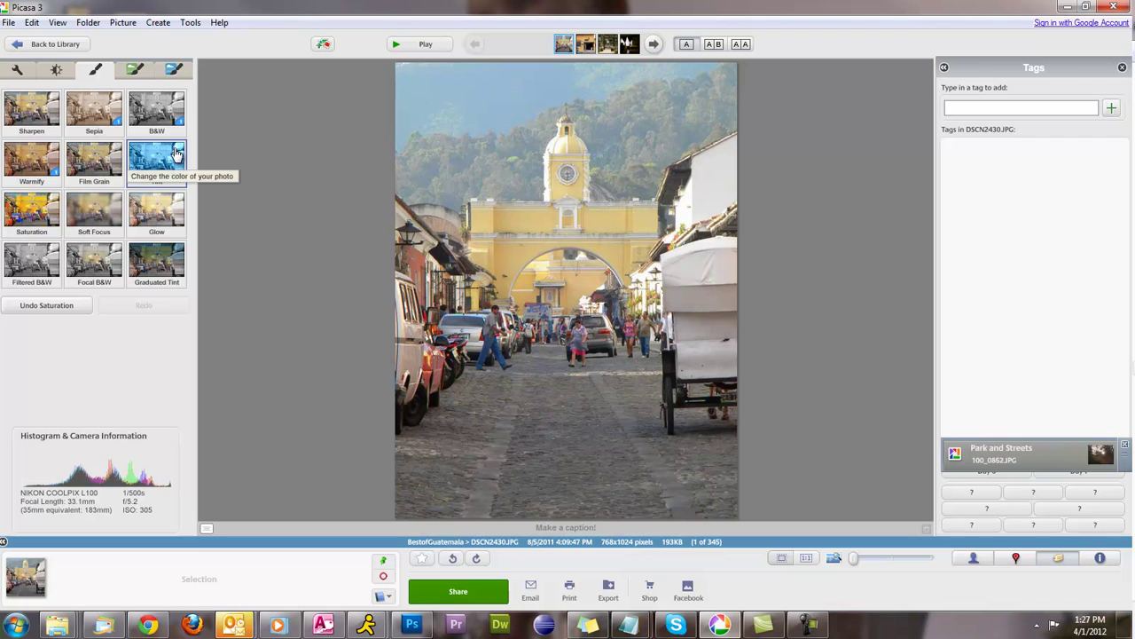
Try the Sepia effect and undo it, and preview Film Grain with slightly more grain without applying it.
left_click(113, 122)
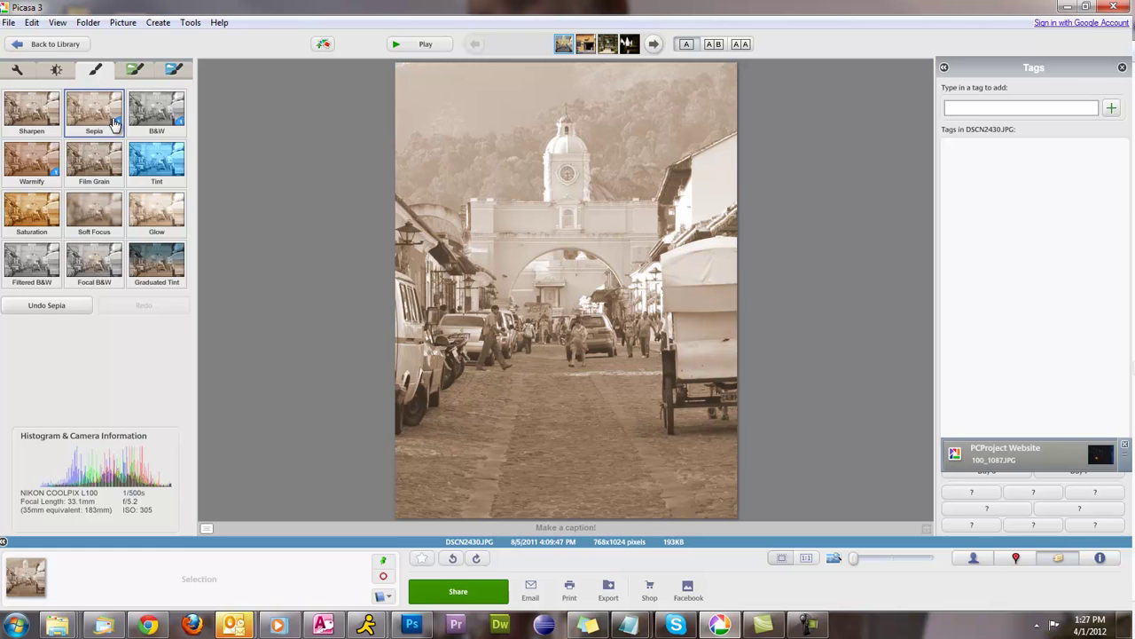
left_click(60, 305)
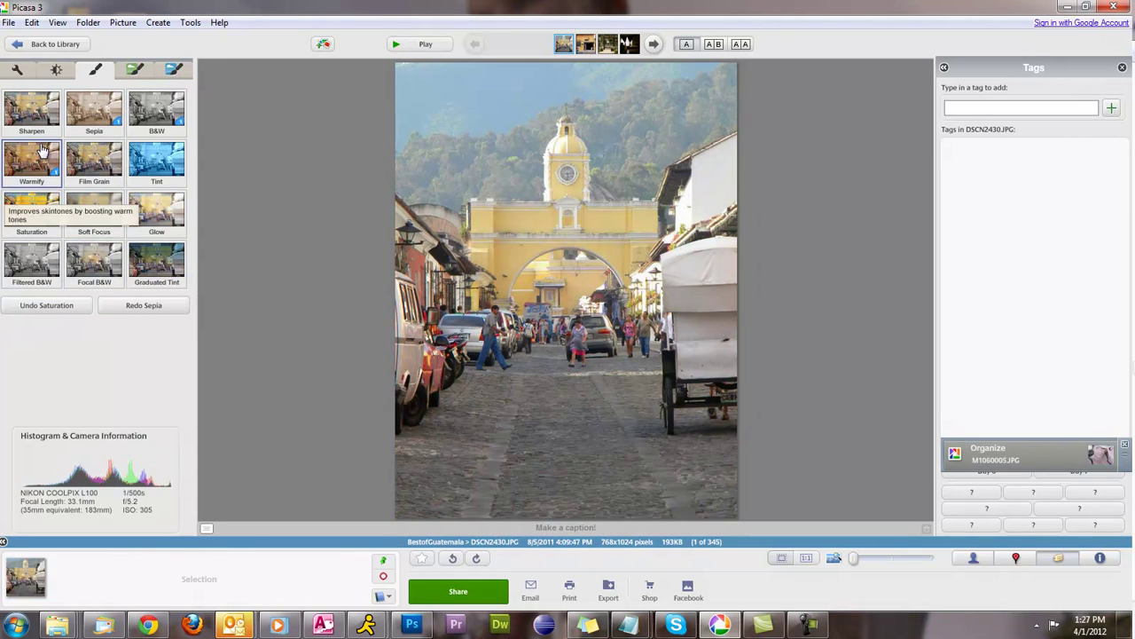
left_click(94, 161)
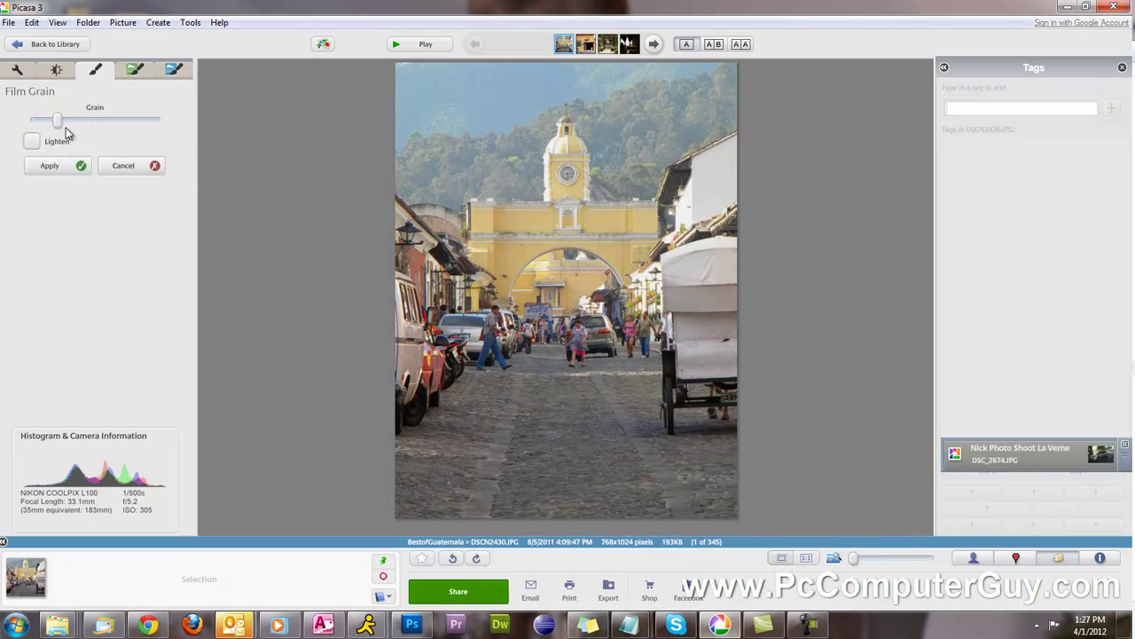
mouse_move(61, 119)
left_mouse_down()
mouse_move(161, 129)
mouse_move(75, 125)
left_mouse_up()
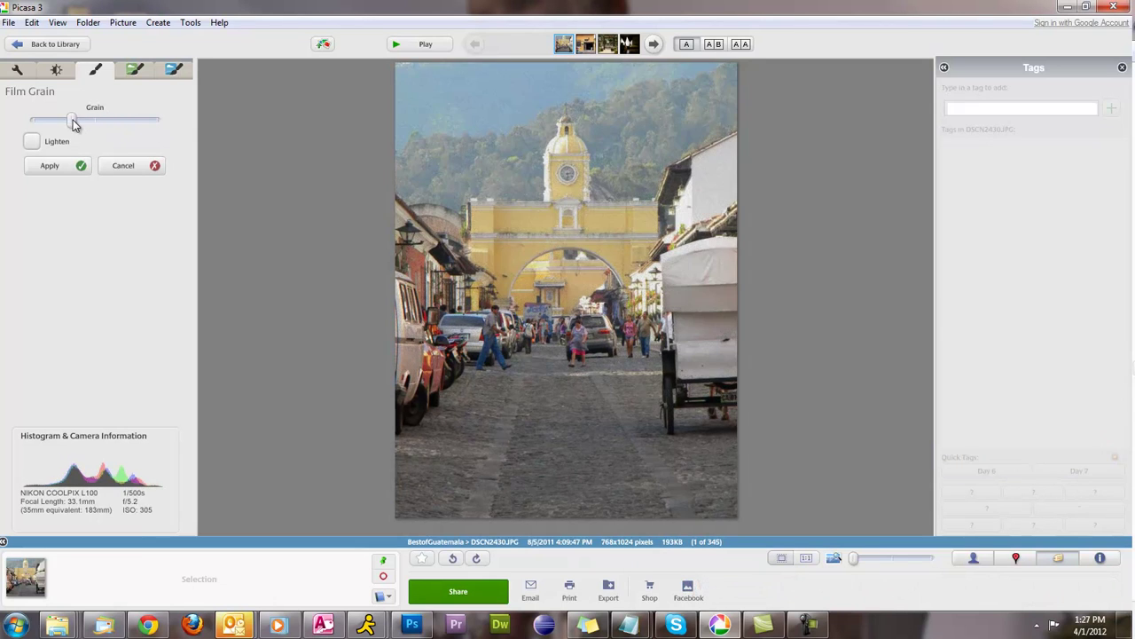
left_click(121, 165)
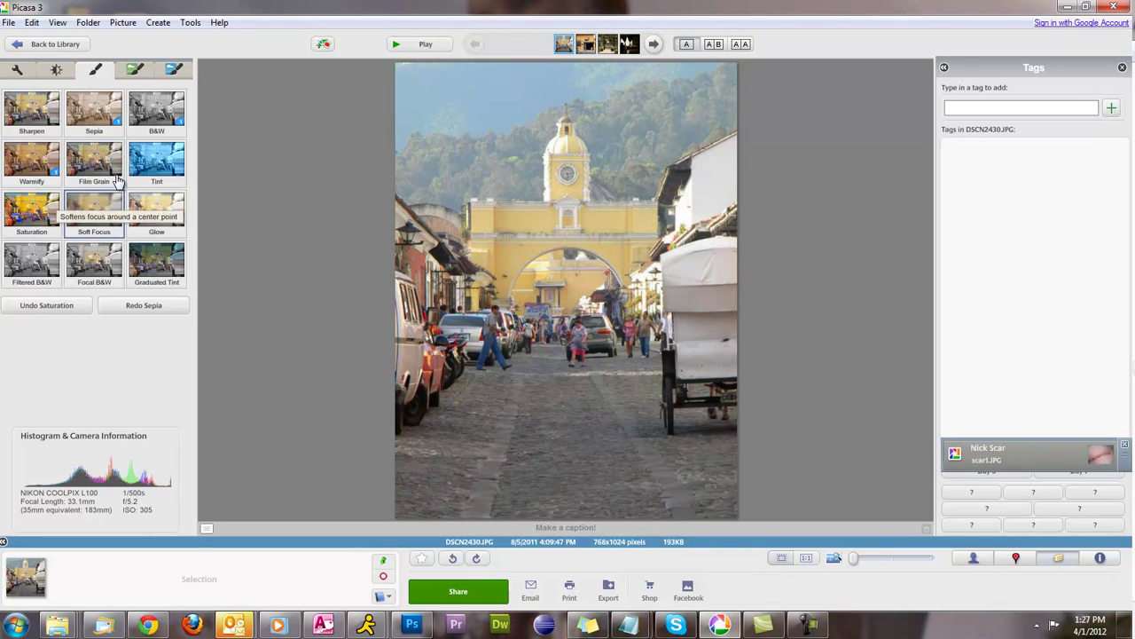
Try the Warmify effect on the photo and undo it.
left_click(50, 169)
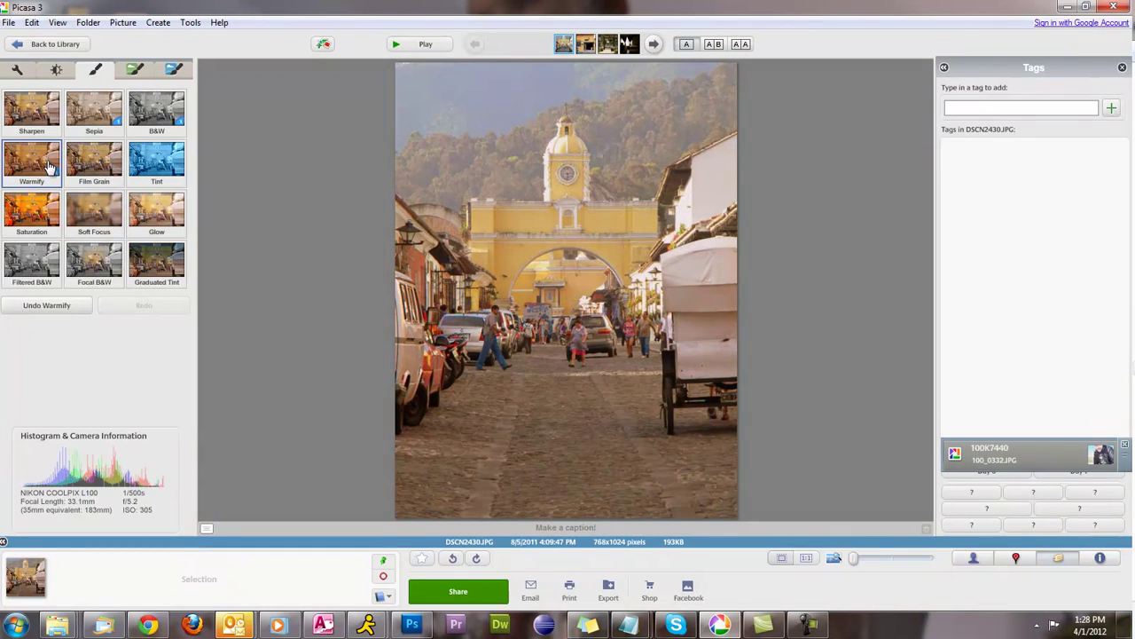
left_click(67, 309)
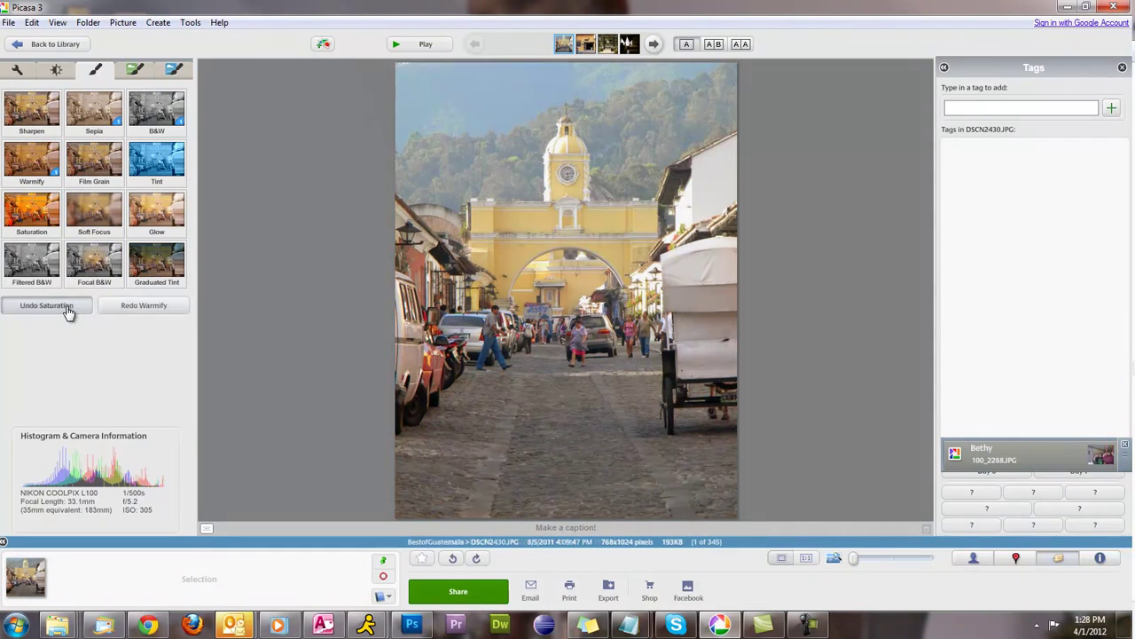
Preview the Glow and Filtered B&W effects on the photo without applying either one.
left_click(146, 220)
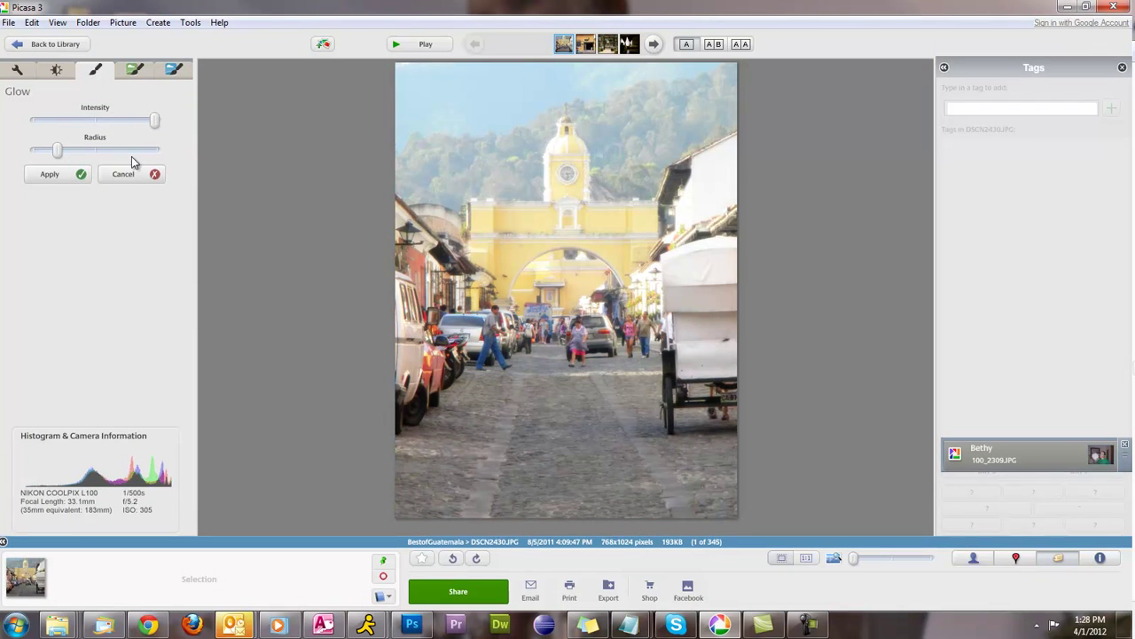
left_click(125, 174)
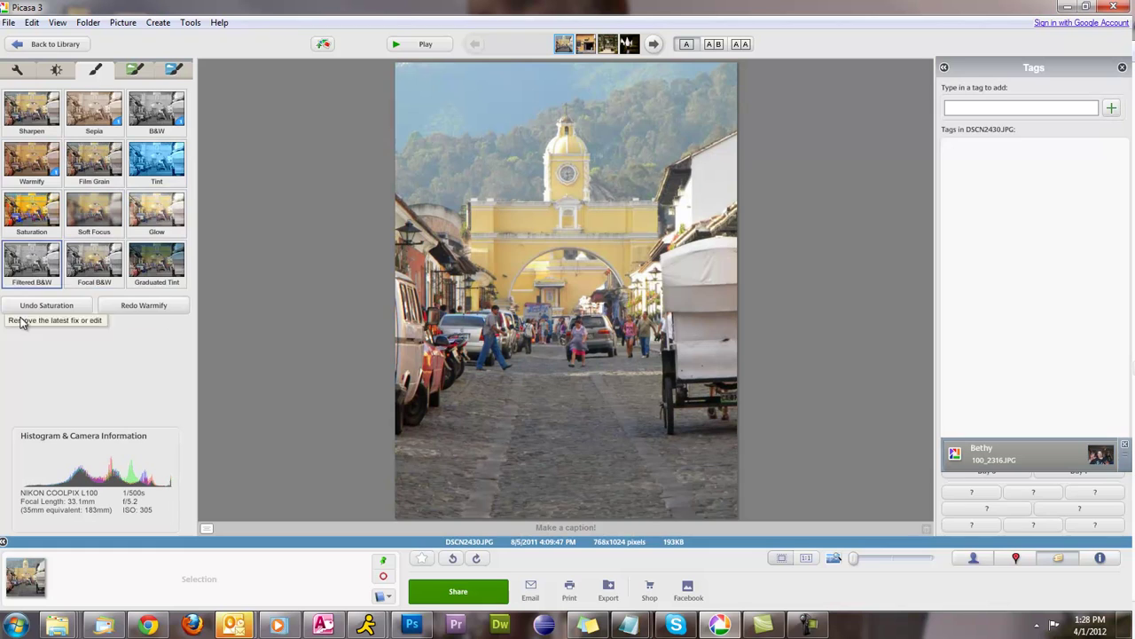
left_click(26, 273)
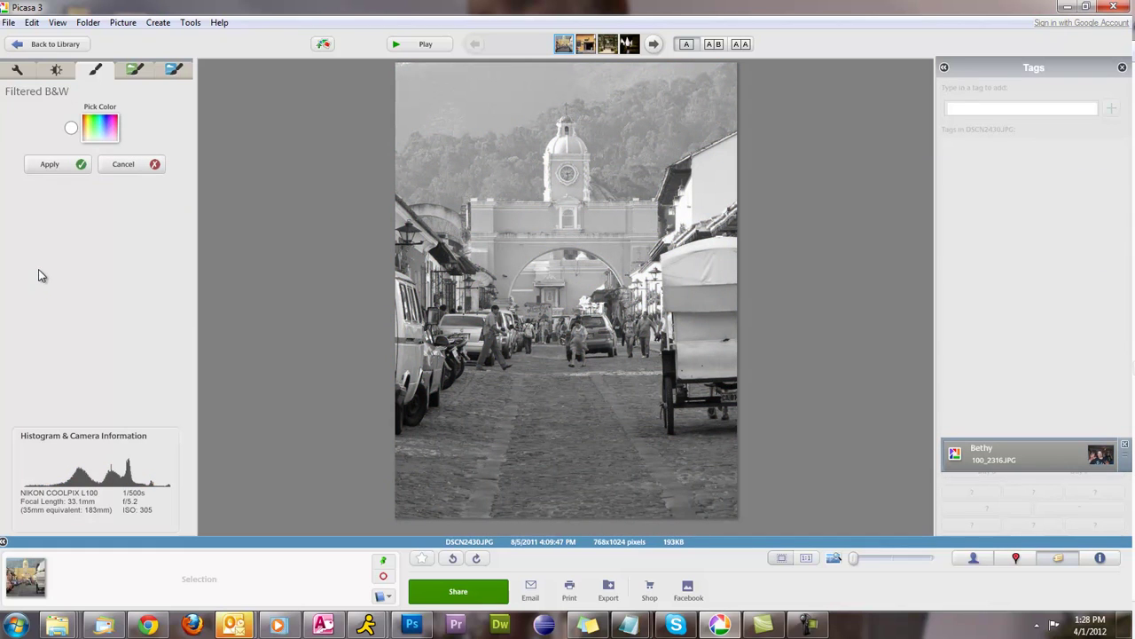
left_click(113, 170)
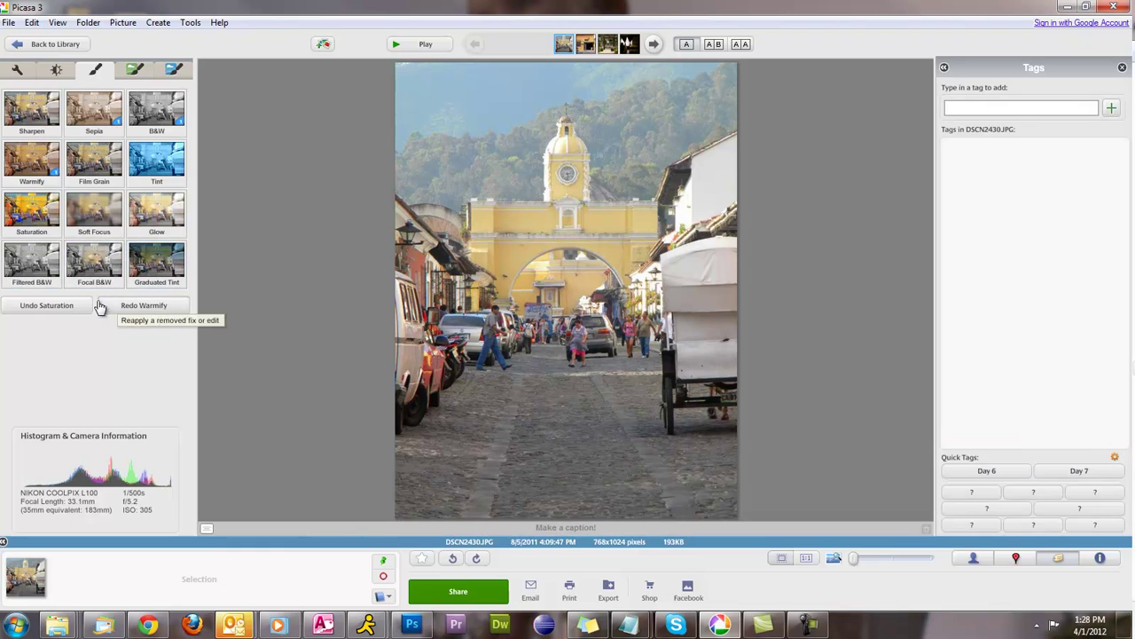
Preview the 1960's and Cross Process effects on the street photo without applying either one.
left_click(138, 73)
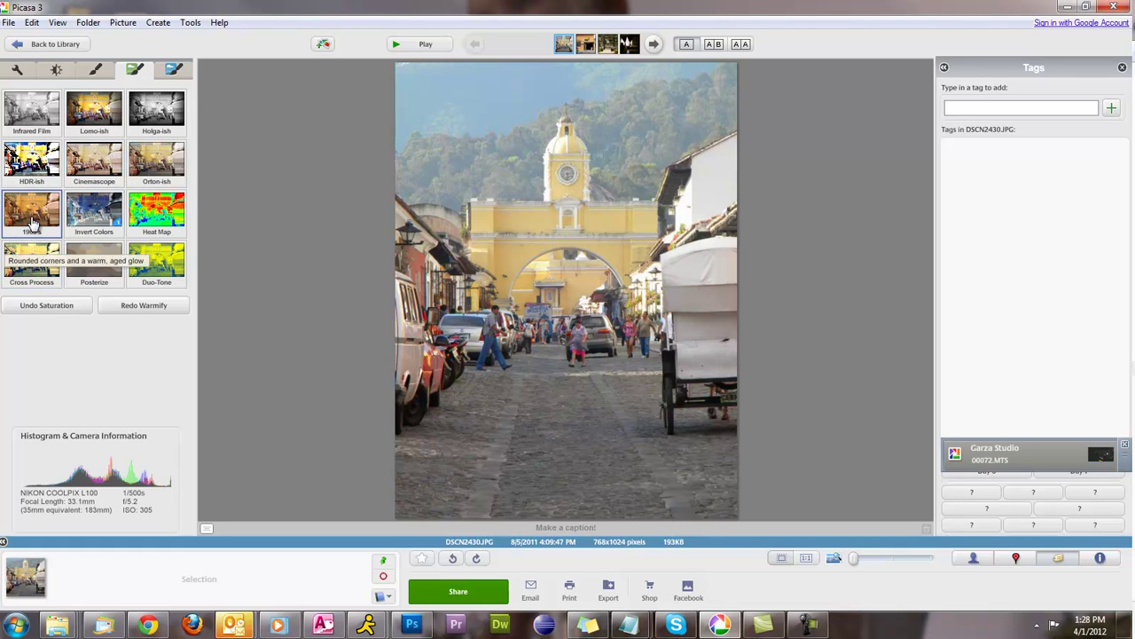
left_click(33, 222)
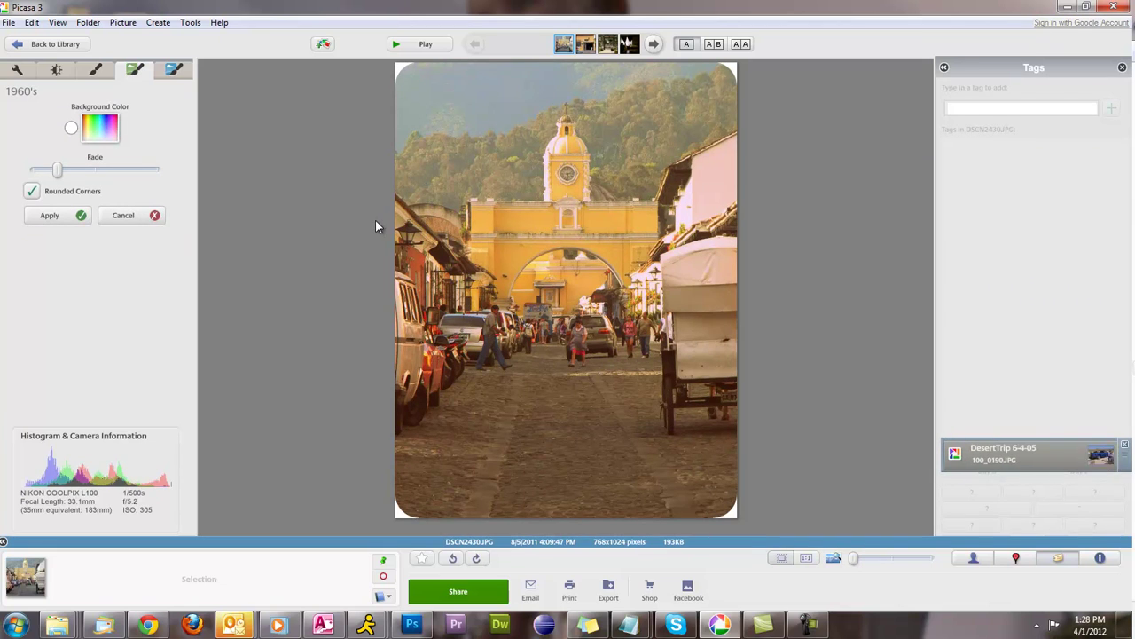
left_click(124, 216)
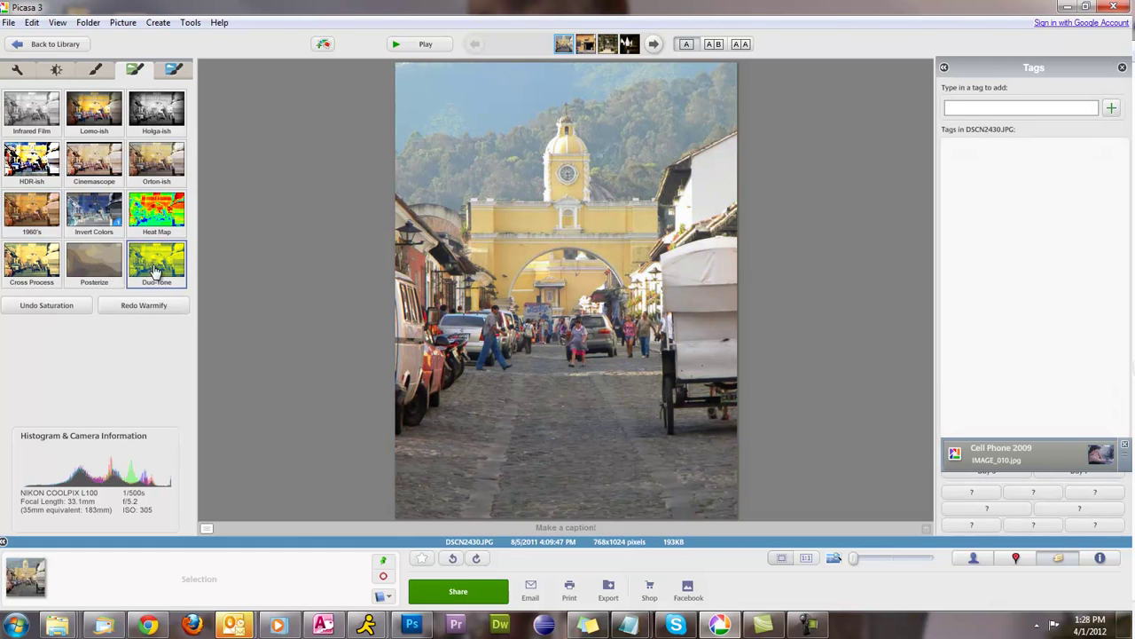
left_click(49, 282)
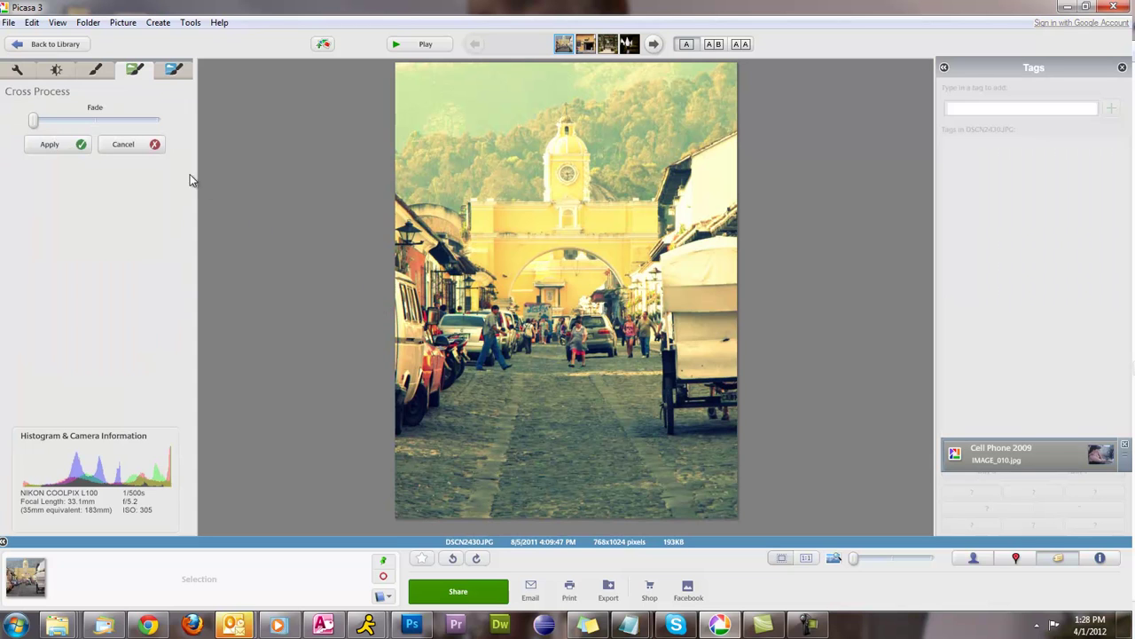
left_click(153, 145)
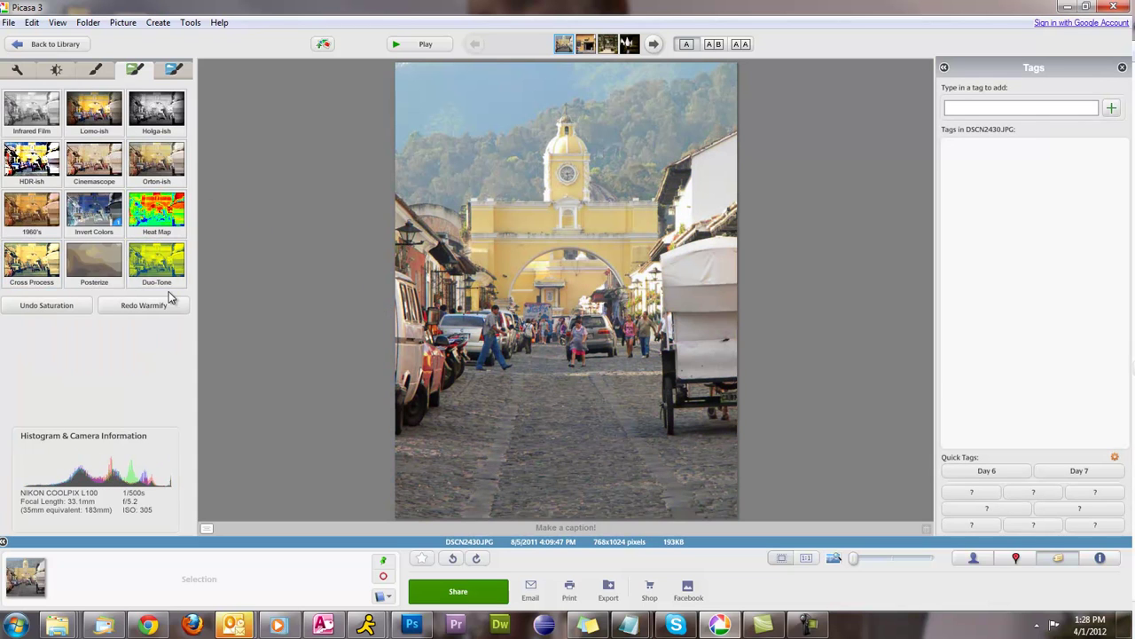
Preview the Lomo-ish and Holga-ish effects on the photo, cancelling each one.
left_click(105, 127)
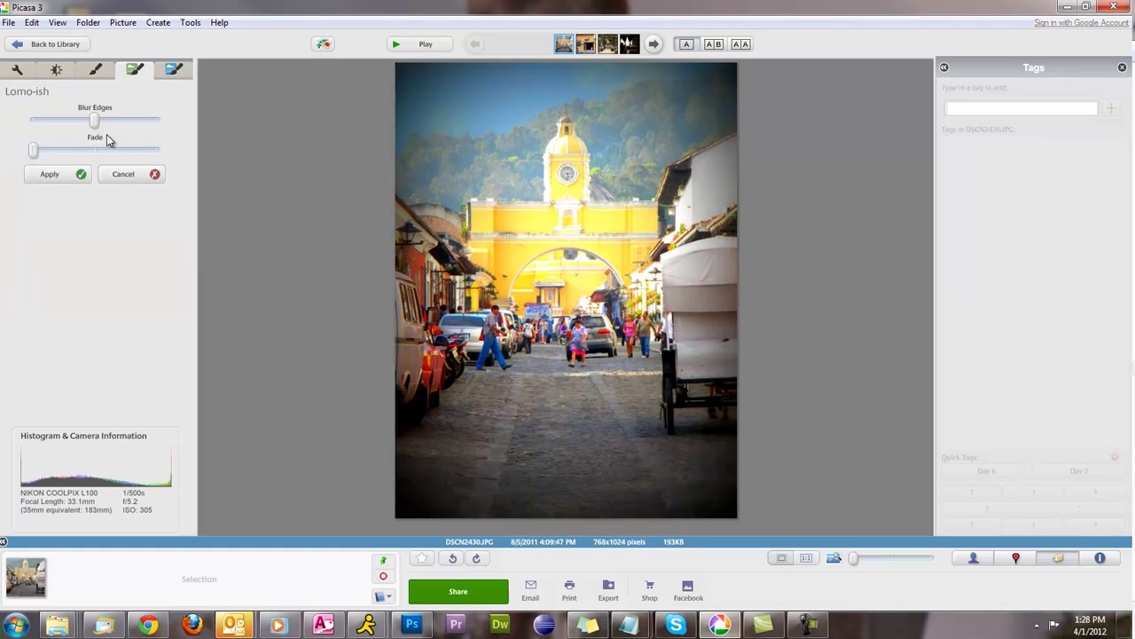
left_click(123, 174)
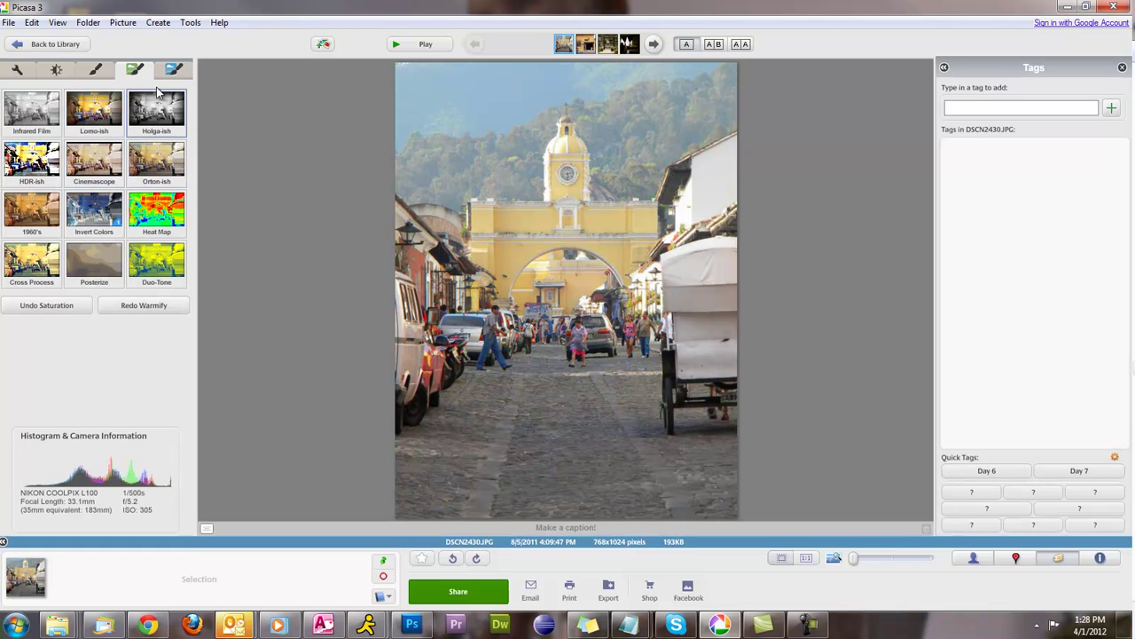
left_click(162, 117)
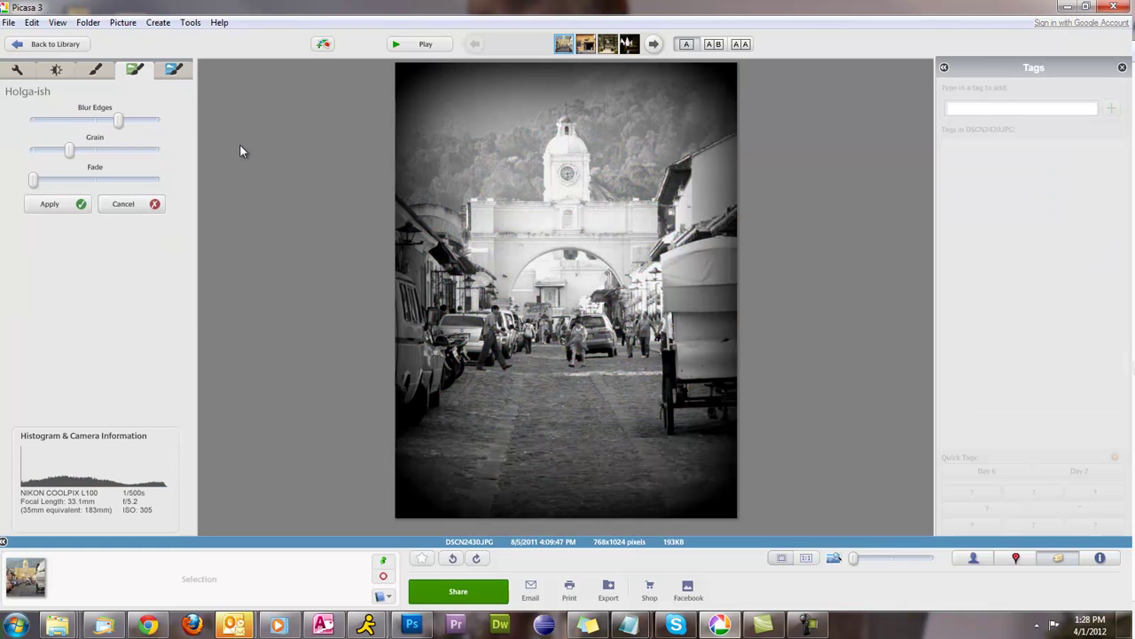
left_click(118, 205)
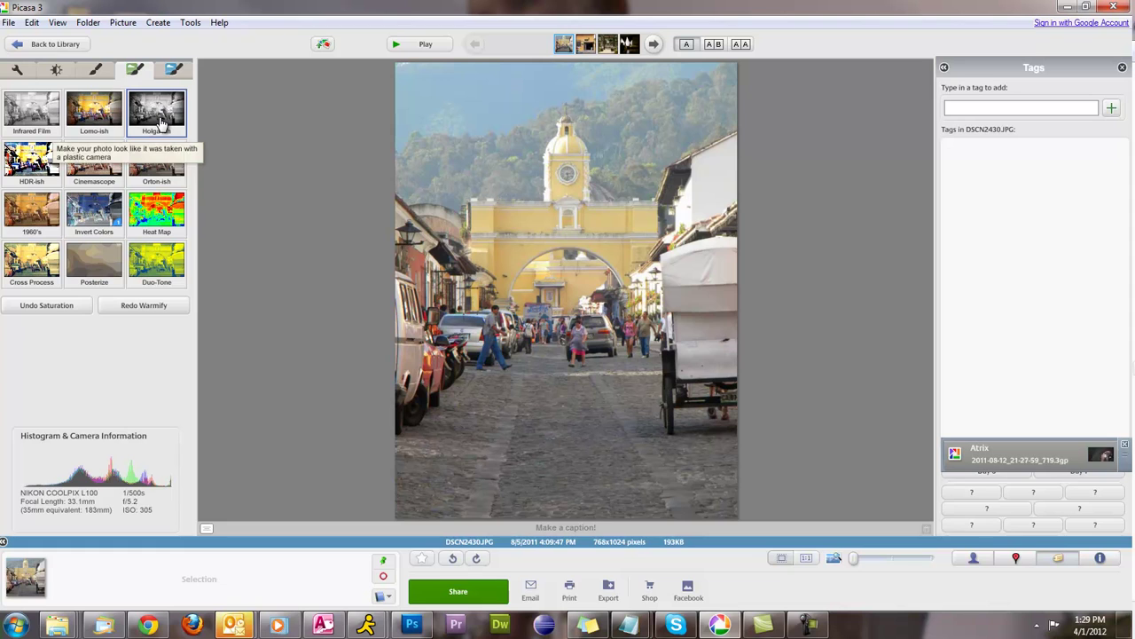
Preview the Boost and Vignette effects from the last effects set, cancelling each without applying it.
left_click(174, 69)
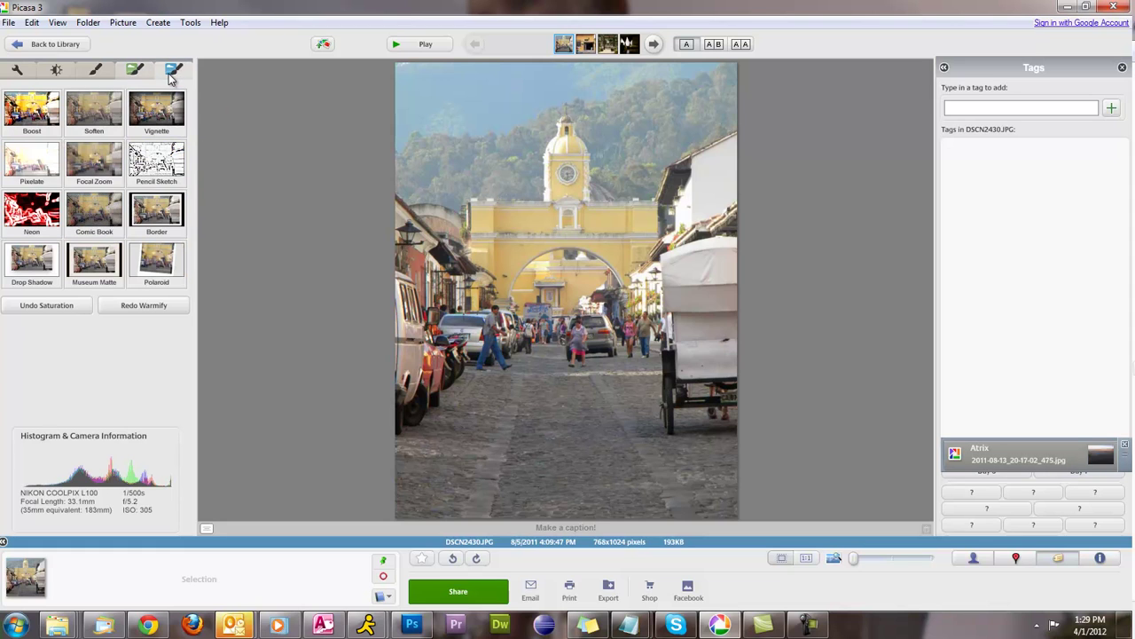
left_click(34, 112)
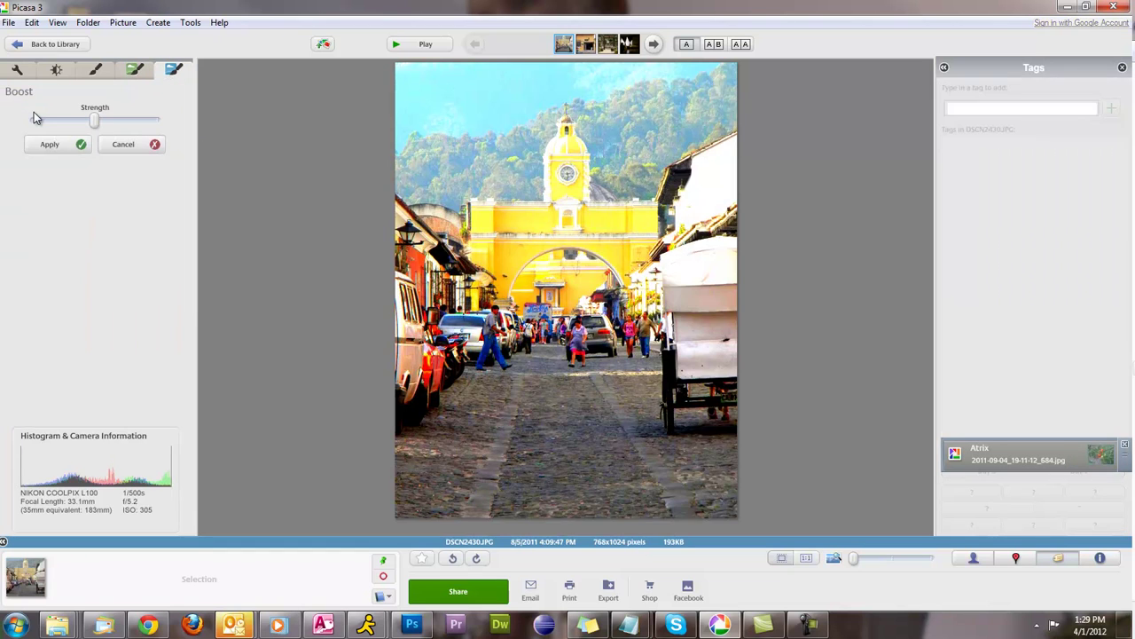
left_click(116, 145)
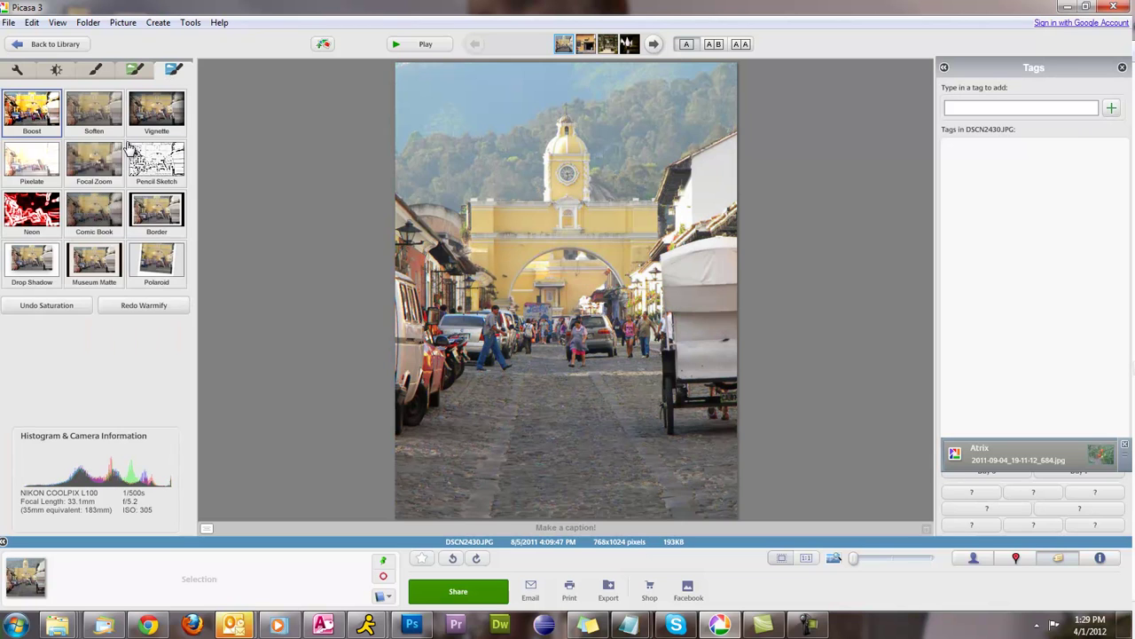
left_click(149, 126)
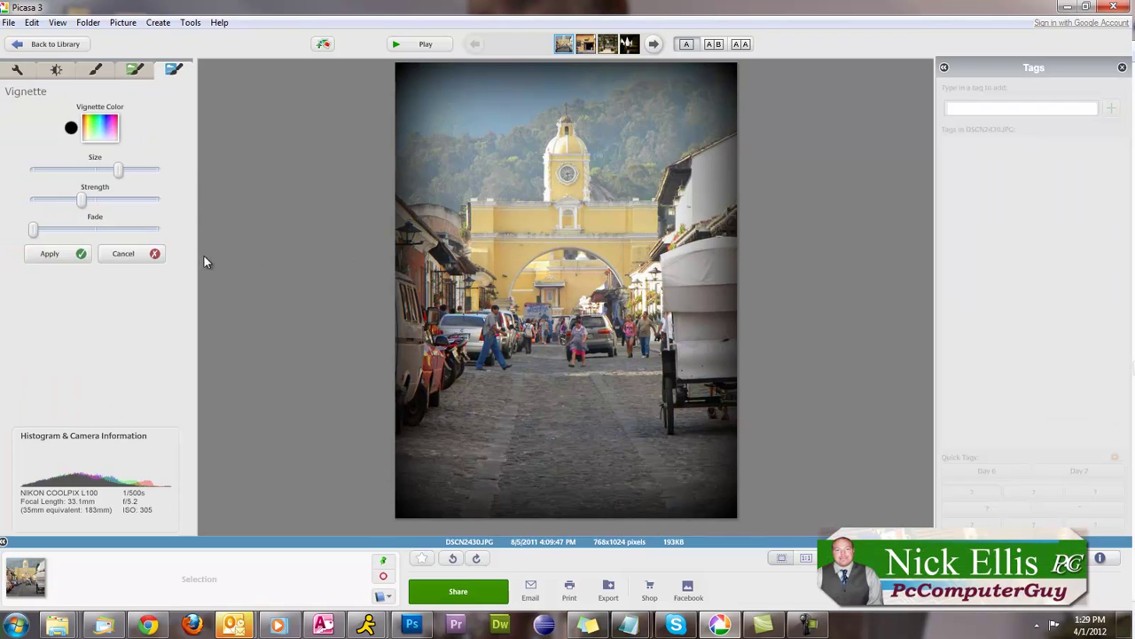
left_click(146, 258)
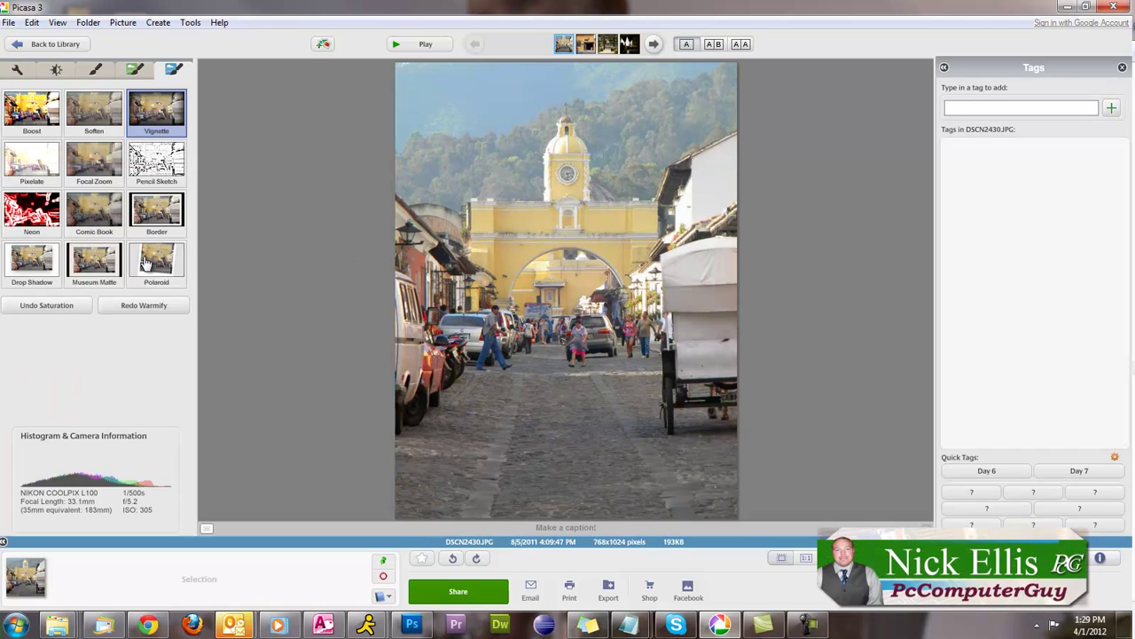
Preview the Pencil Sketch and Museum Matte effects on the photo without applying either one.
left_click(158, 170)
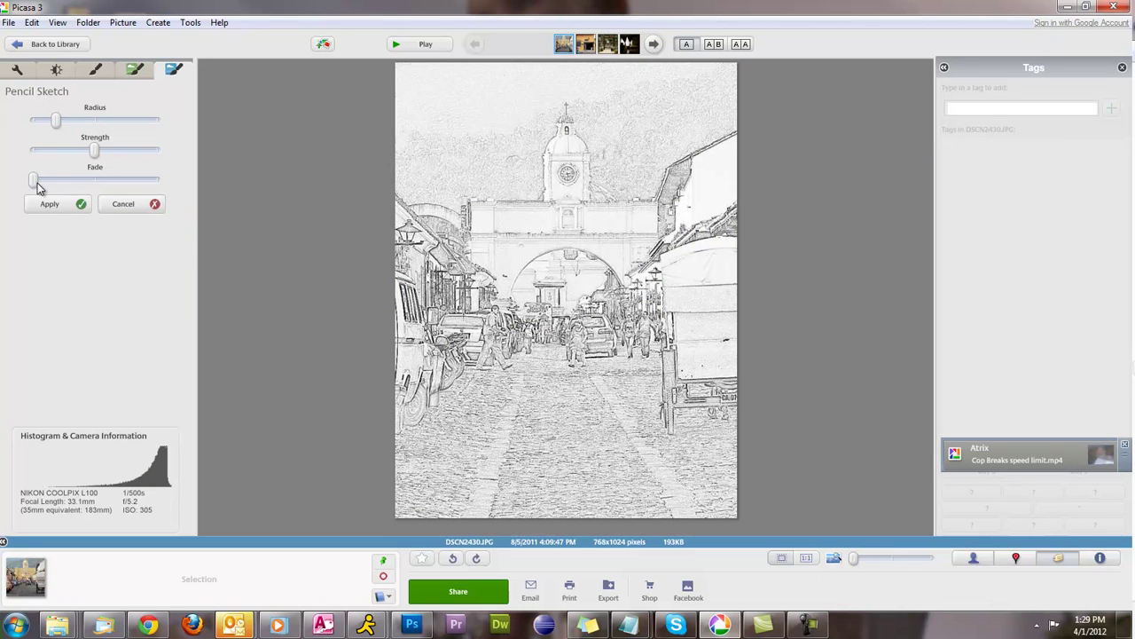
mouse_move(35, 183)
left_mouse_down()
mouse_move(74, 187)
mouse_move(33, 186)
left_mouse_up()
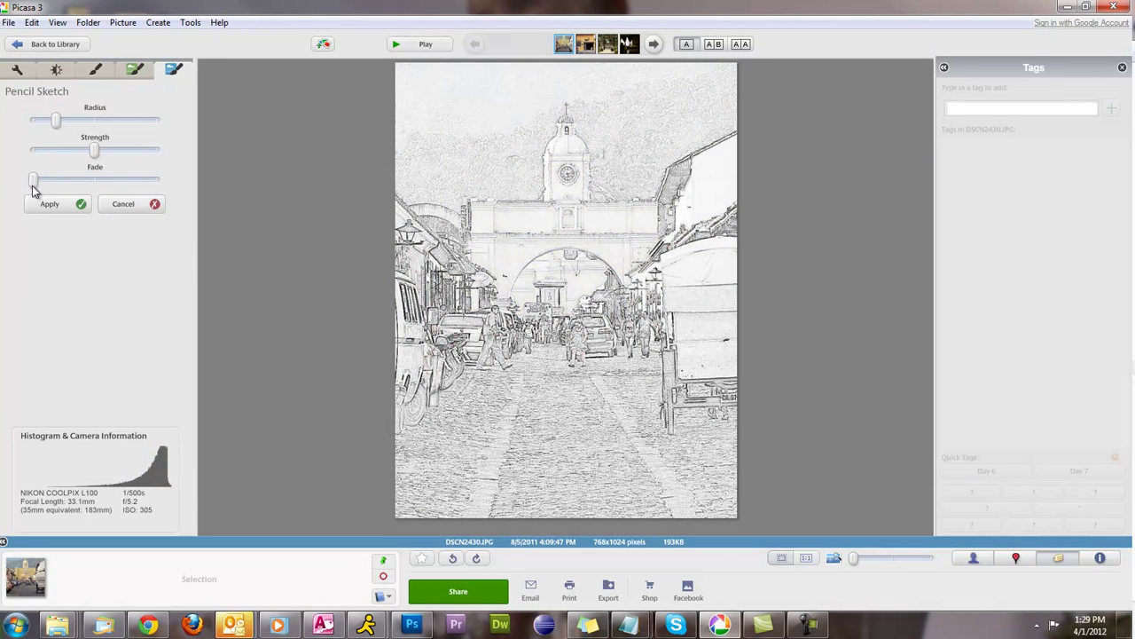
left_click(118, 206)
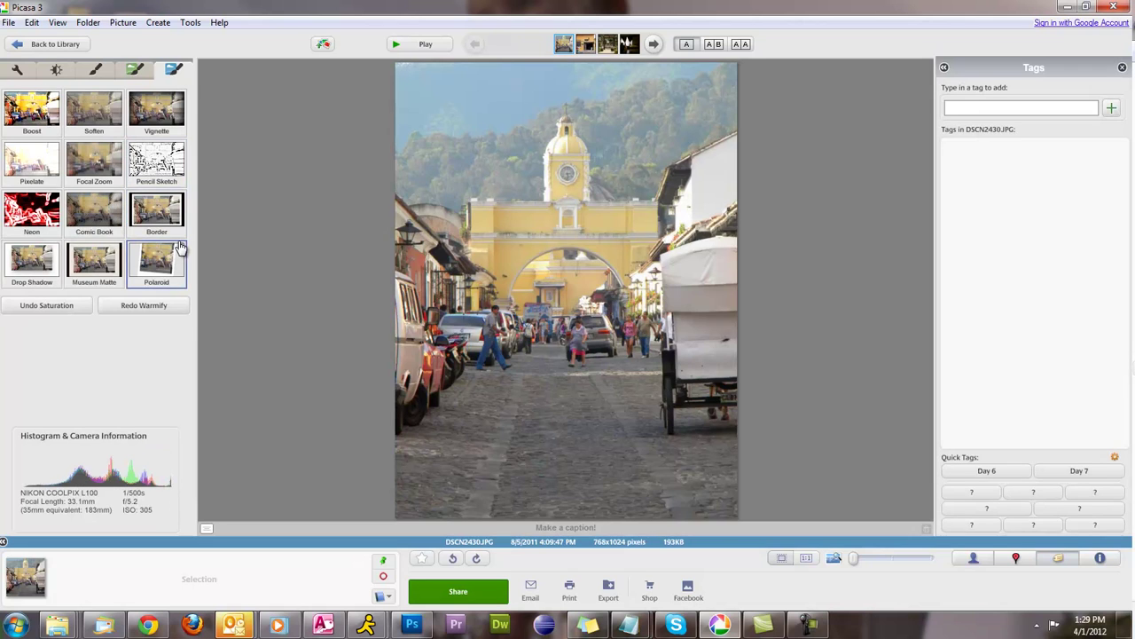
left_click(138, 264)
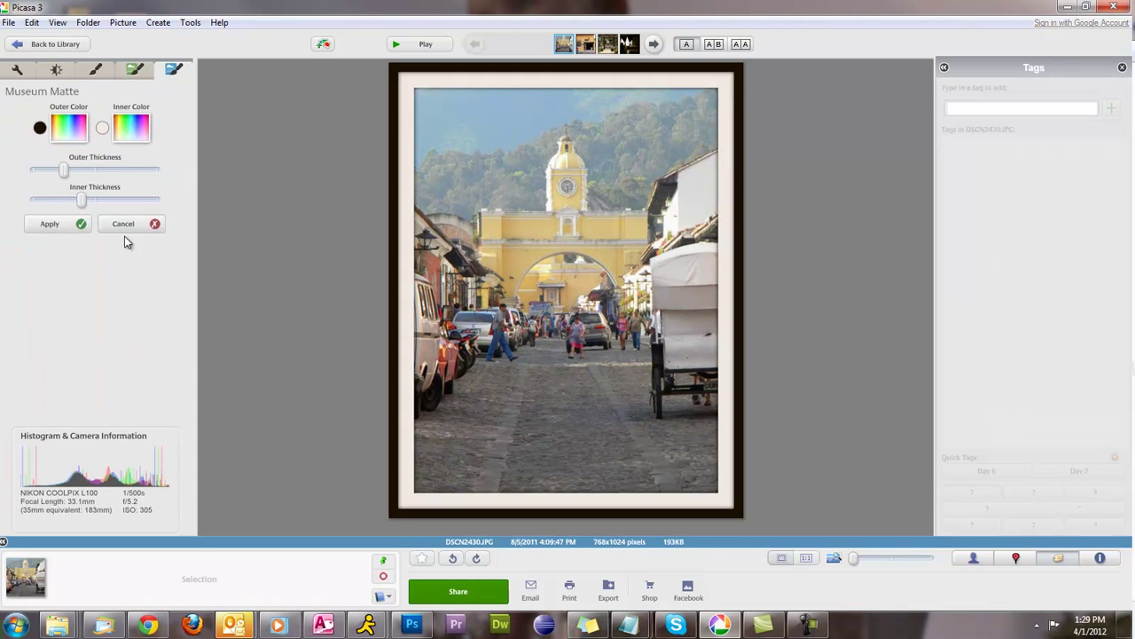
left_click(129, 224)
Preview the Drop Shadow and Neon effects on the photo, cancelling both.
left_click(32, 259)
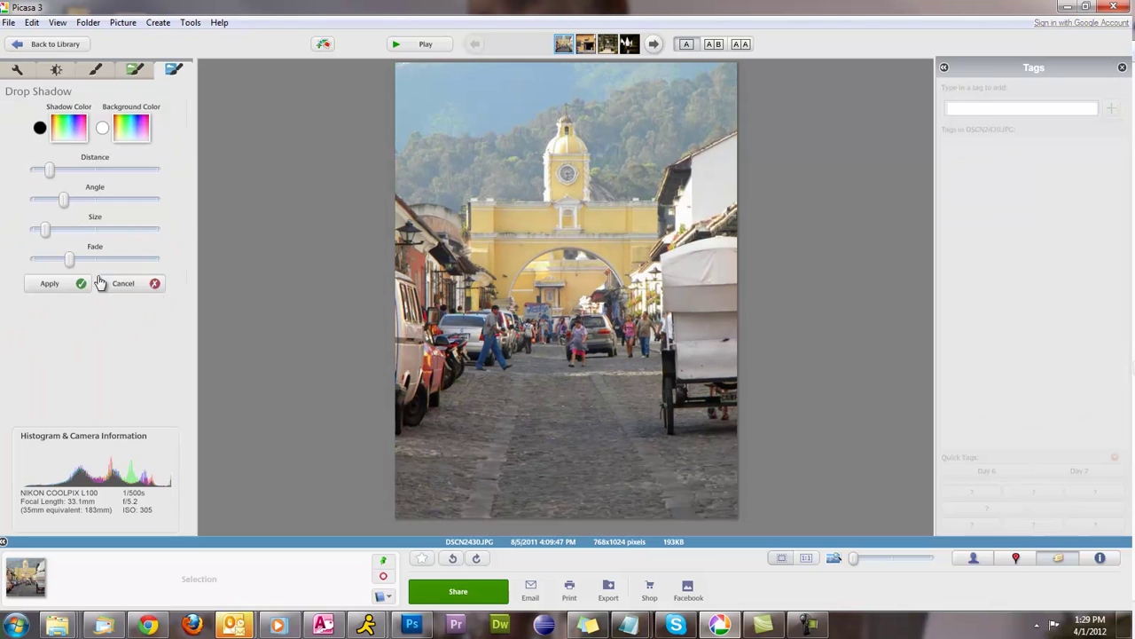
left_click(122, 281)
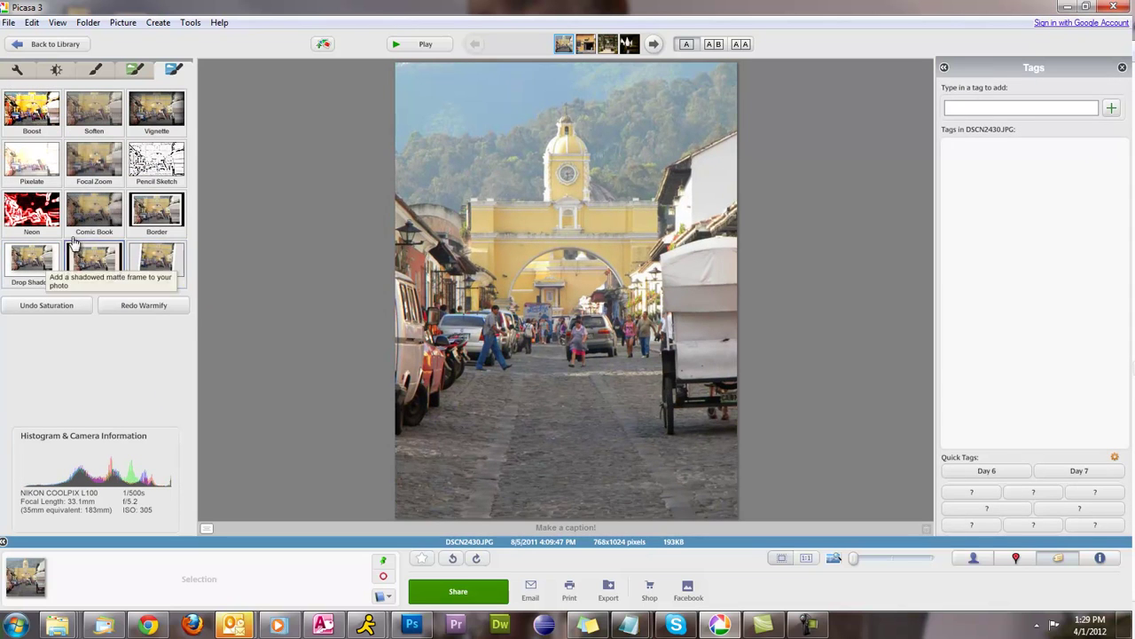
left_click(32, 213)
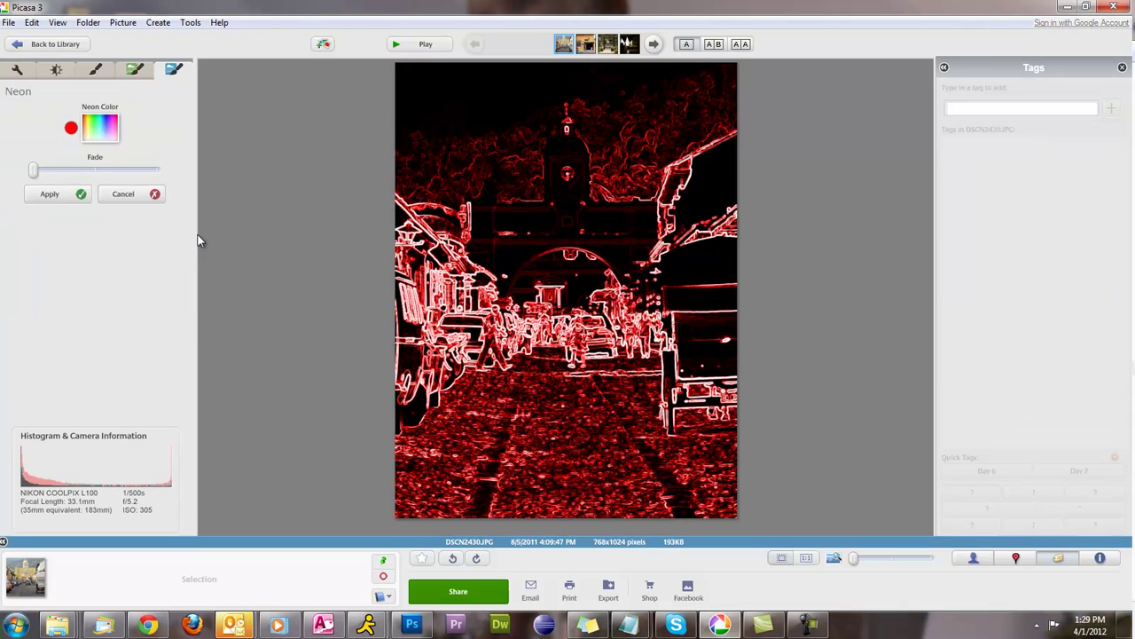
left_click(152, 194)
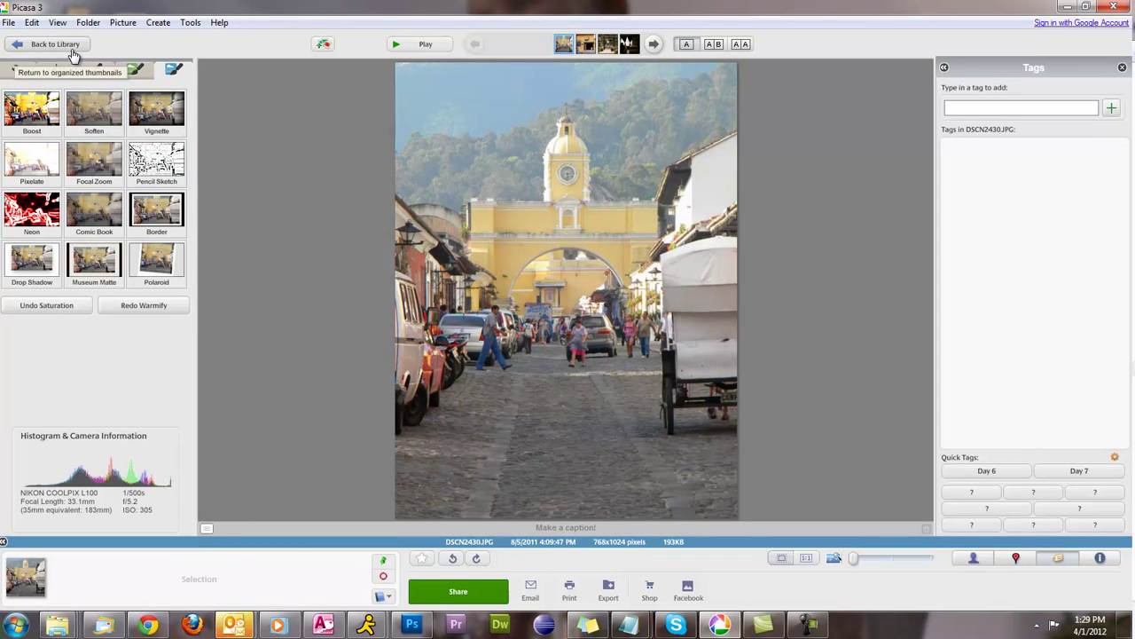
Return to the basic fixes and browse forward through the BestofGuatemala photos to the fountain picture IMG_3938.JPG.
left_click(15, 71)
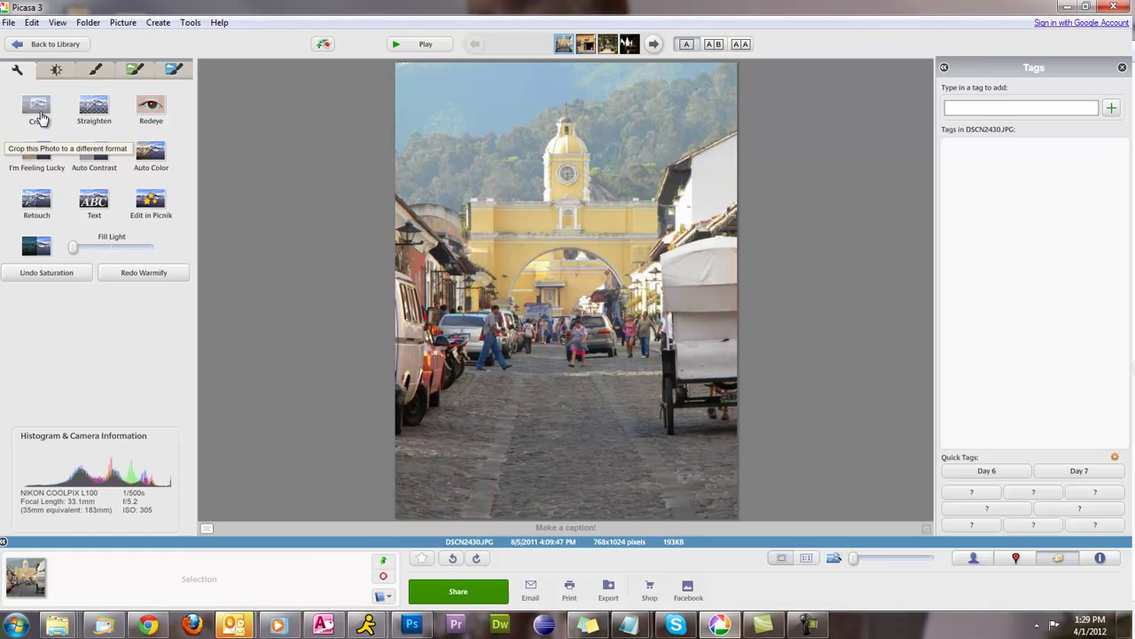
key("Right")
key("Right")
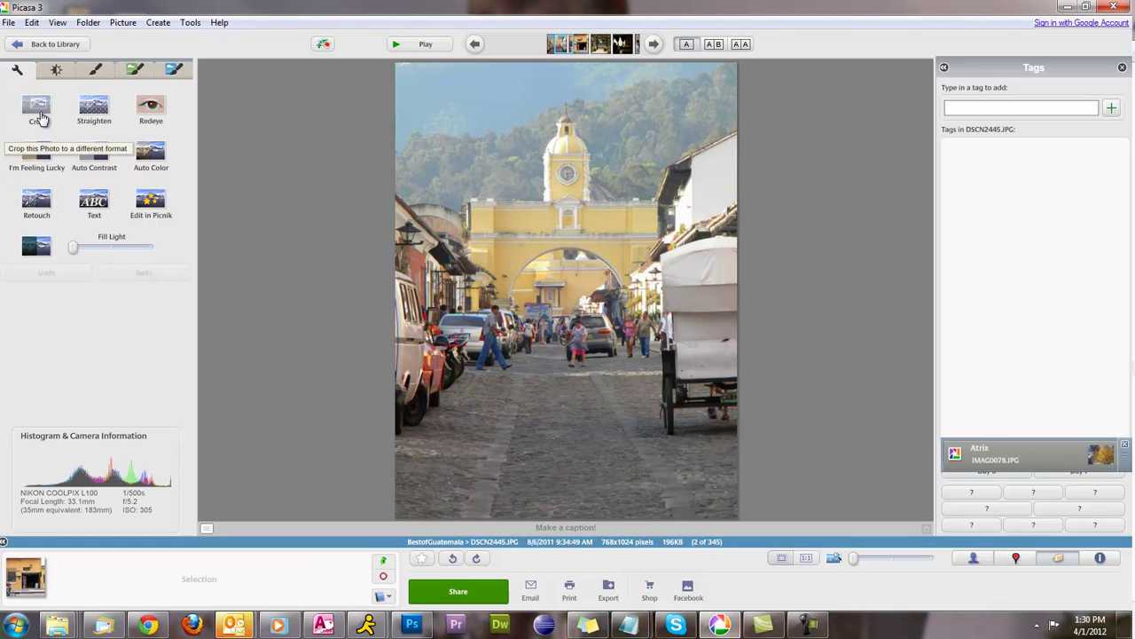
key("Right")
key("Right")
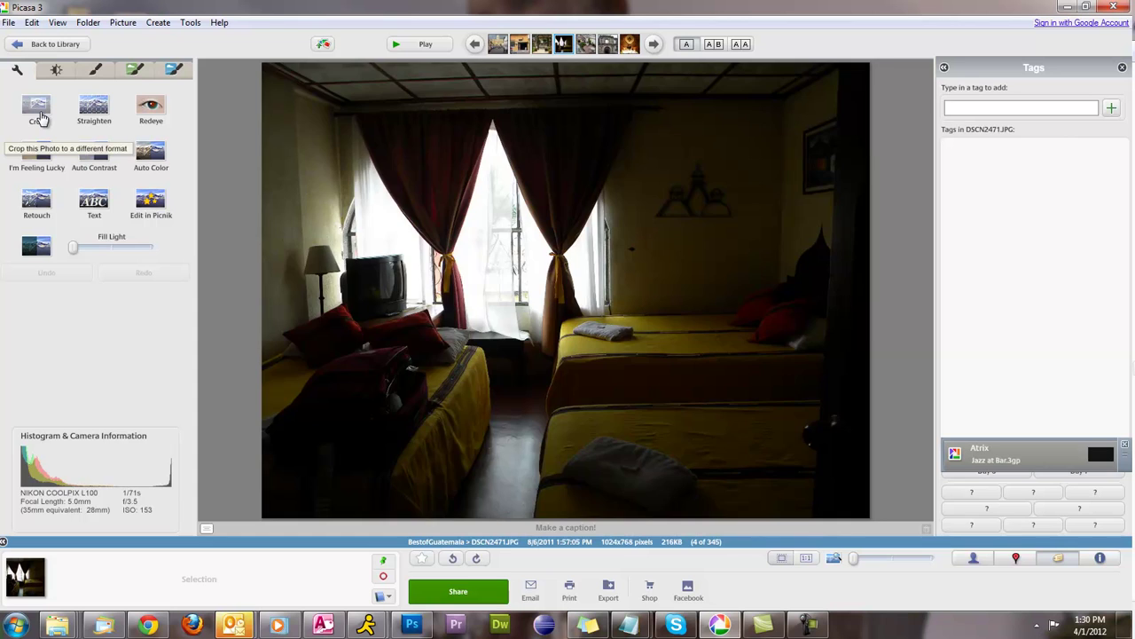
key("Right")
key("Right")
key("Right")
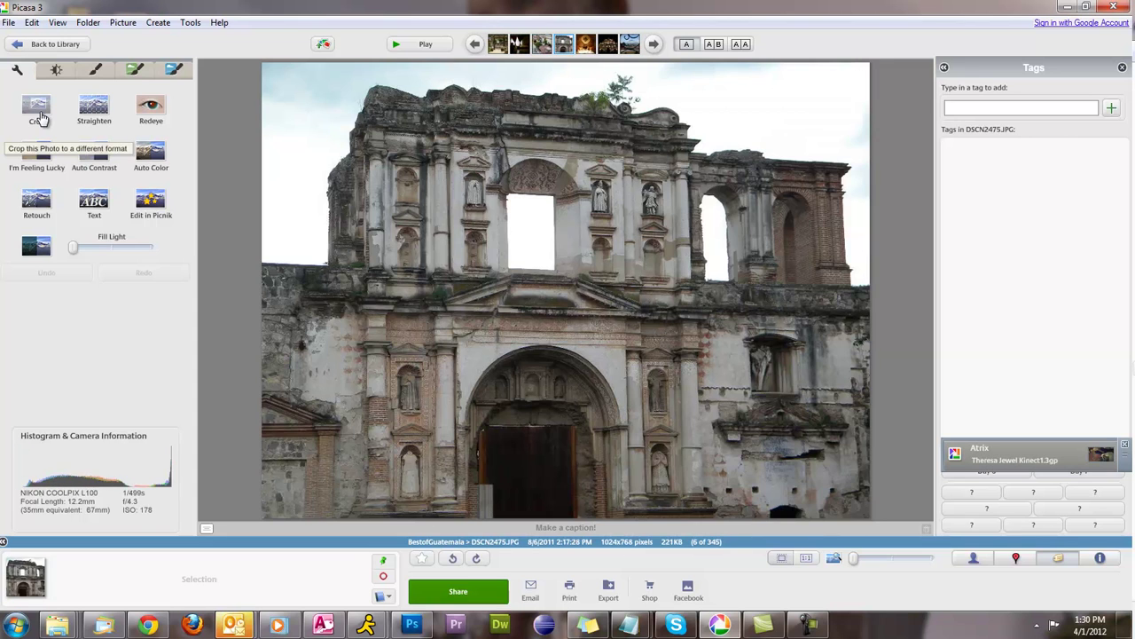
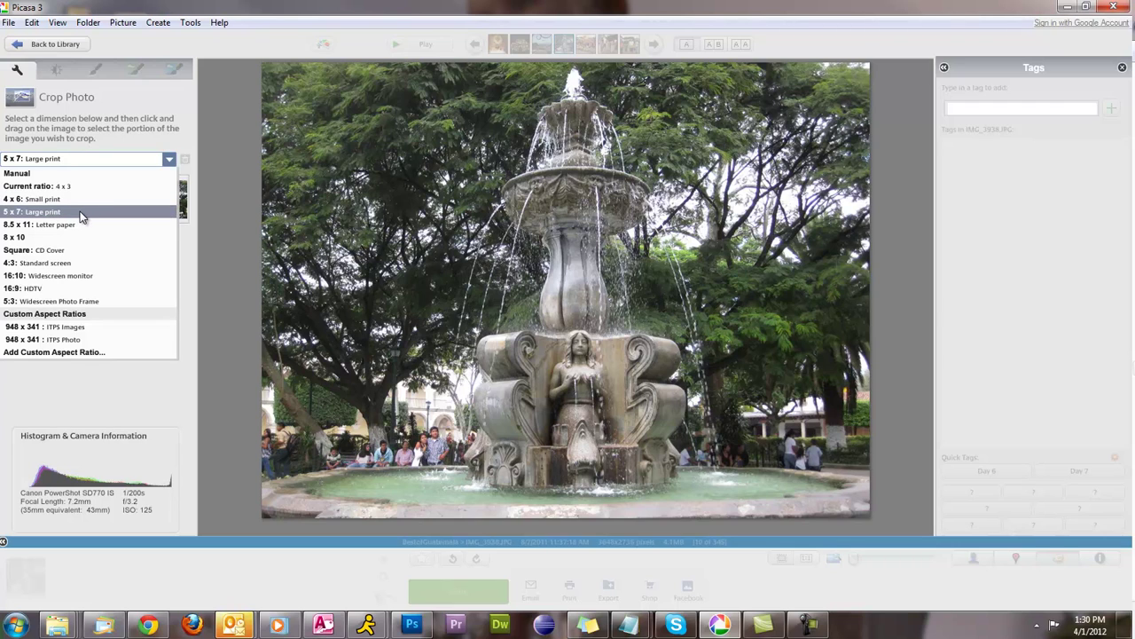
Crop the fountain photo to a full-height portrait area at the 5 x 7 large print ratio, with the fountain roughly centred.
left_click(80, 217)
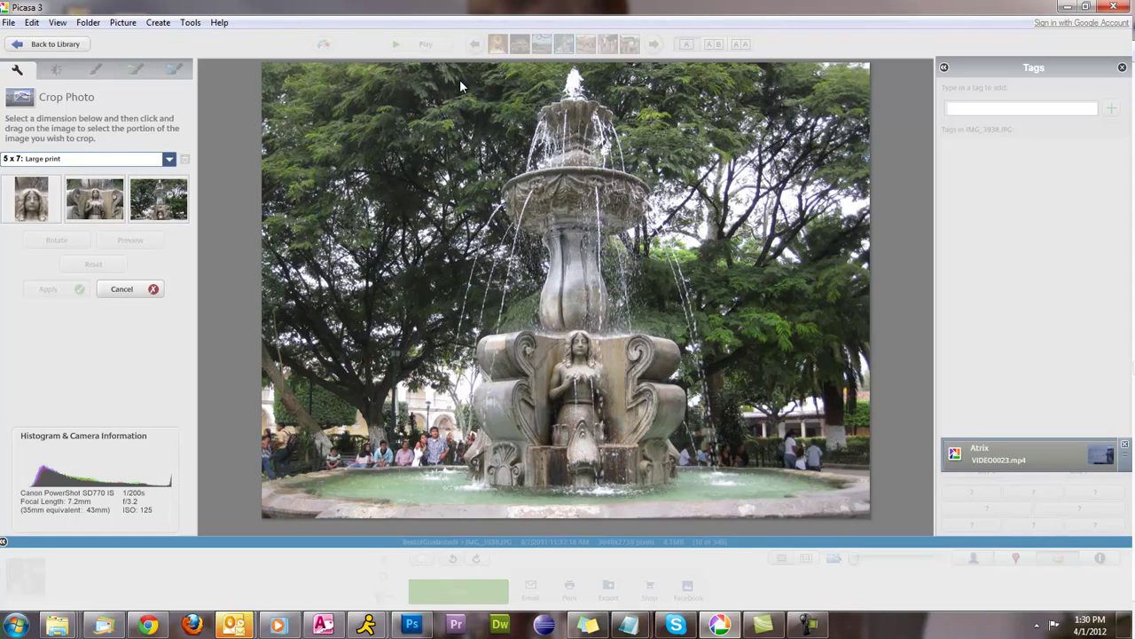
left_click_drag(459, 79, 807, 526)
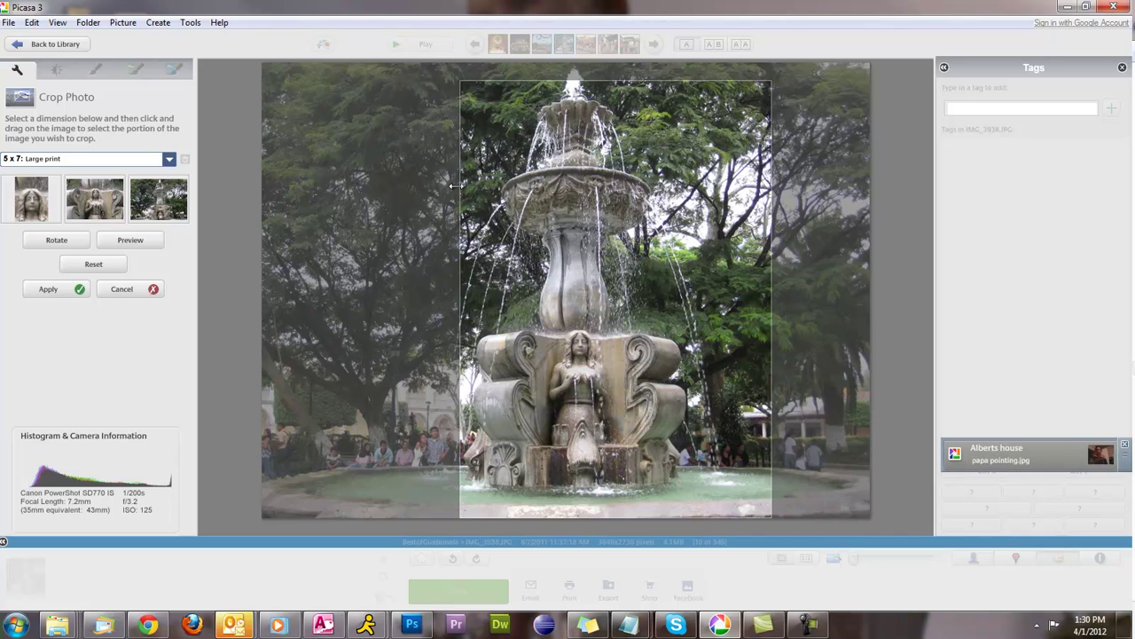
left_click_drag(490, 81, 494, 59)
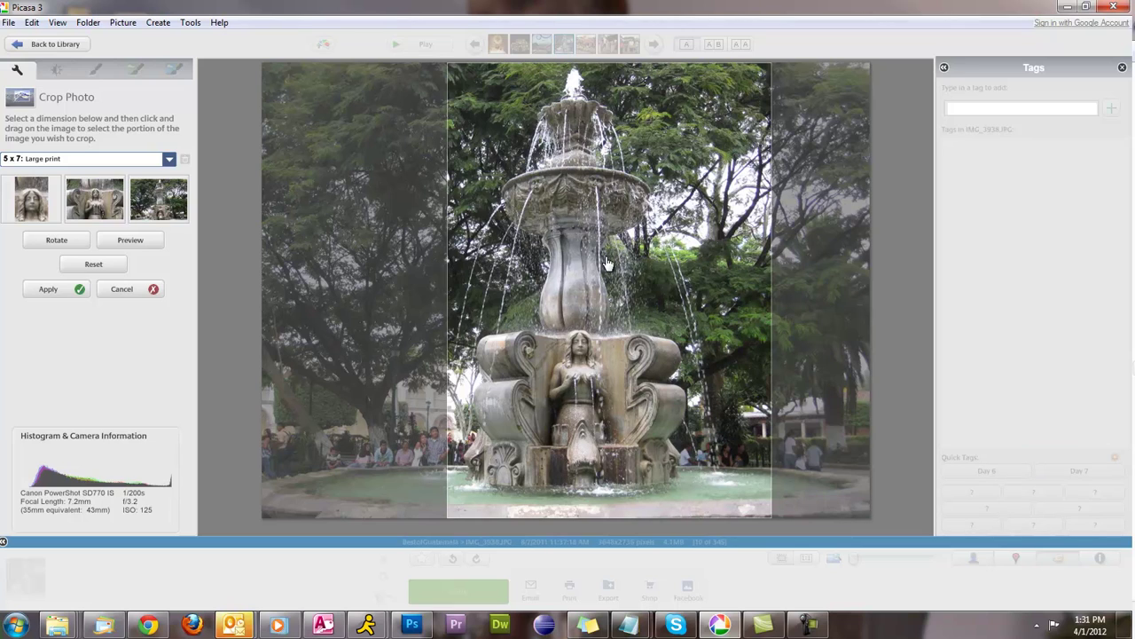
left_click_drag(608, 263, 572, 254)
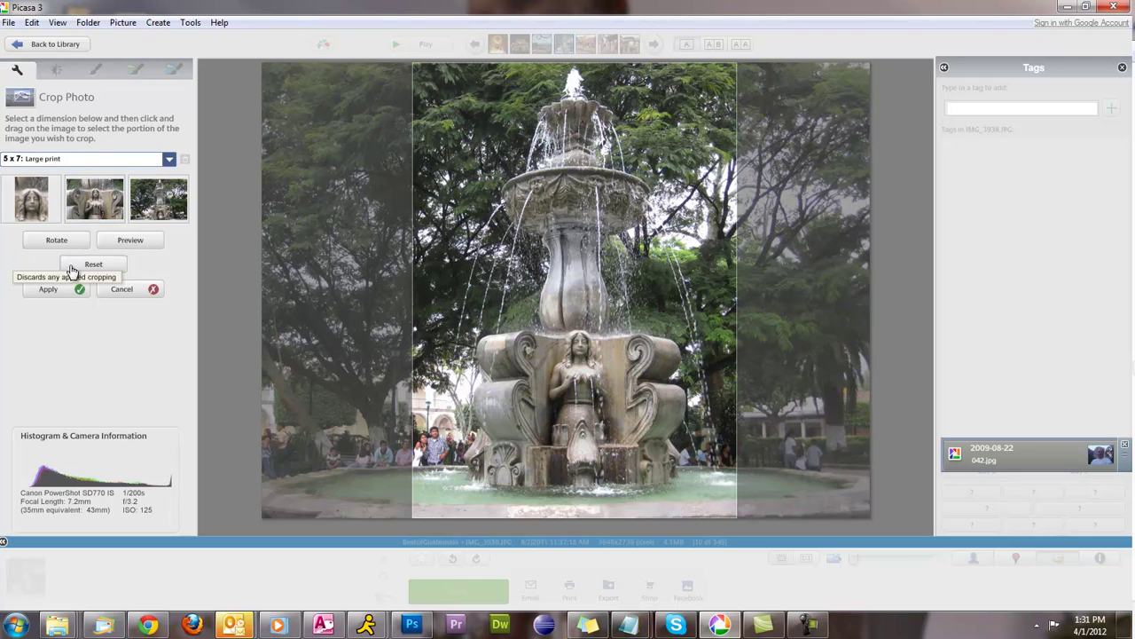
left_click(60, 298)
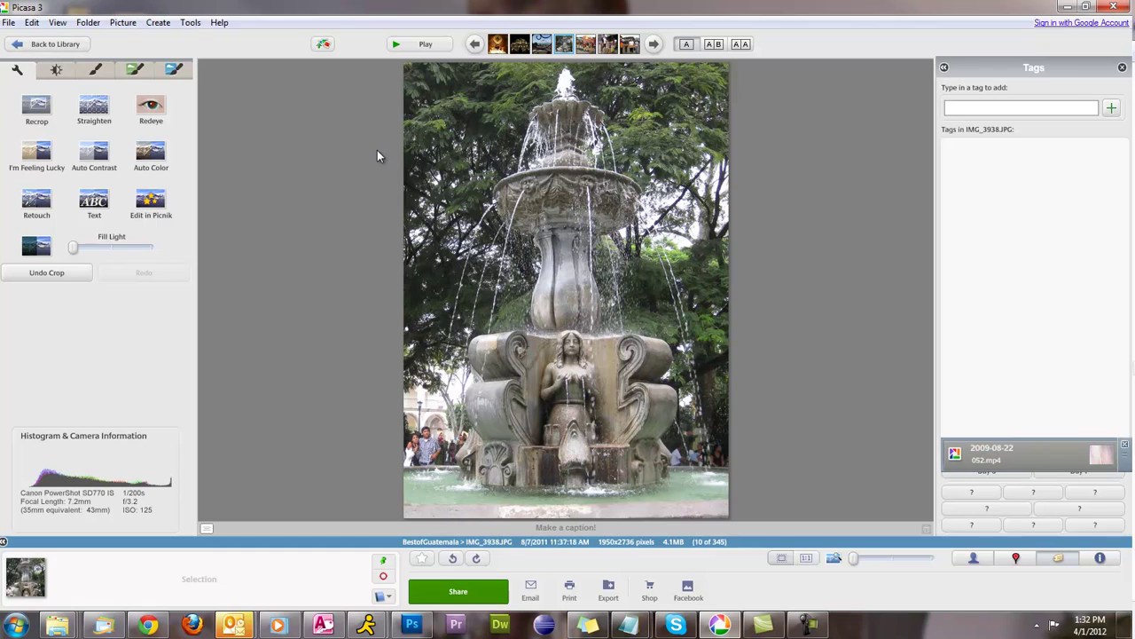
Try Auto Color on the cropped fountain photo, undo it, and apply I'm Feeling Lucky instead.
left_click(152, 161)
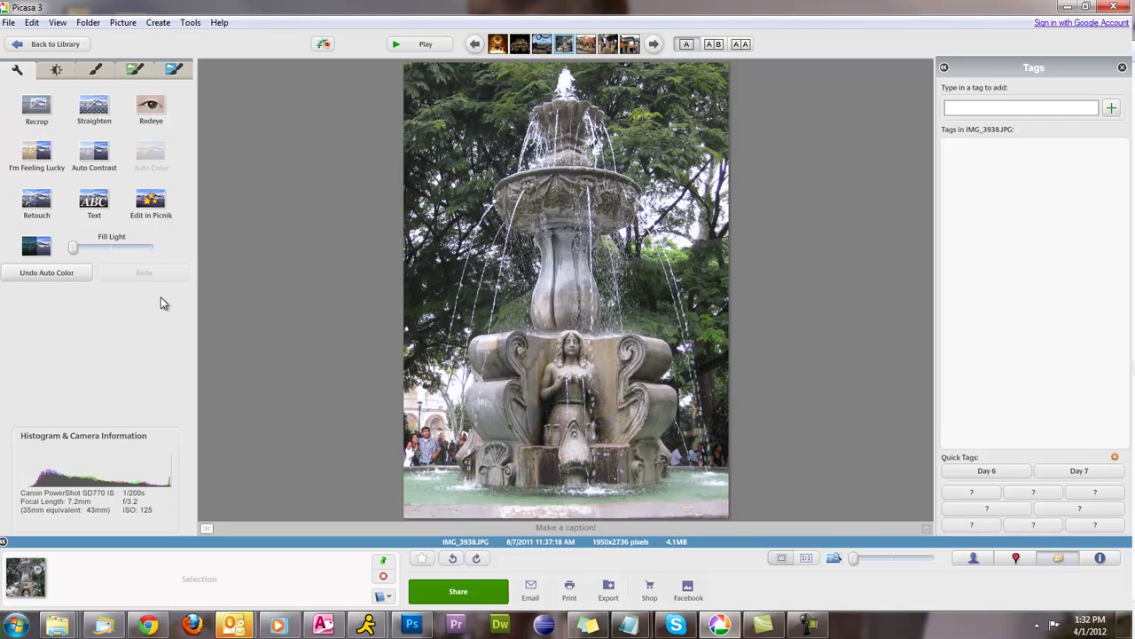
left_click(78, 277)
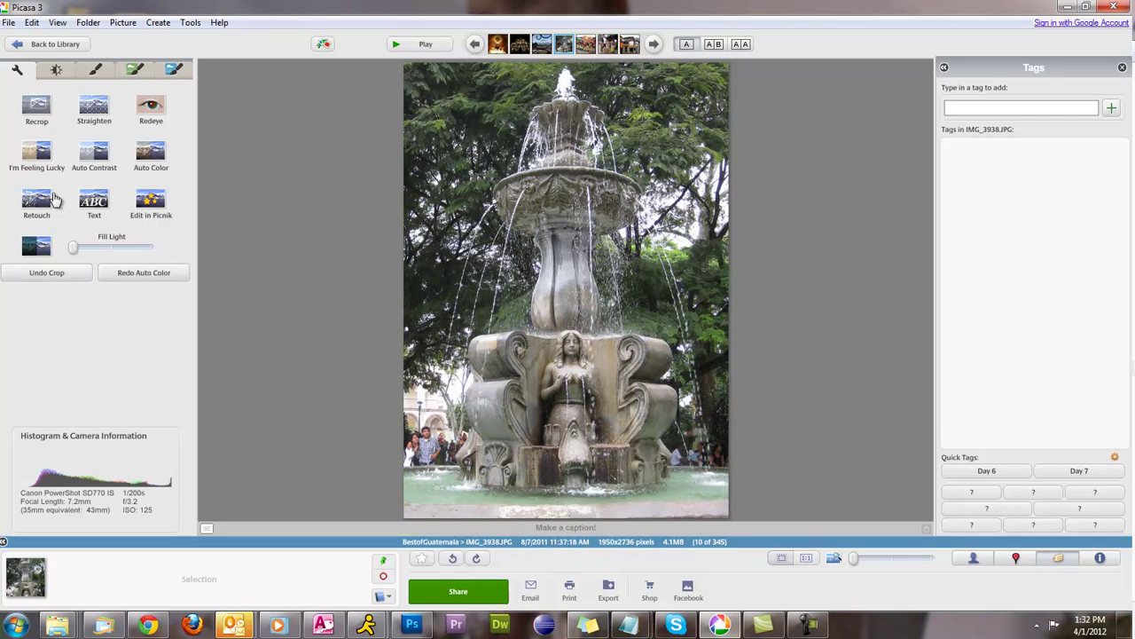
left_click(38, 156)
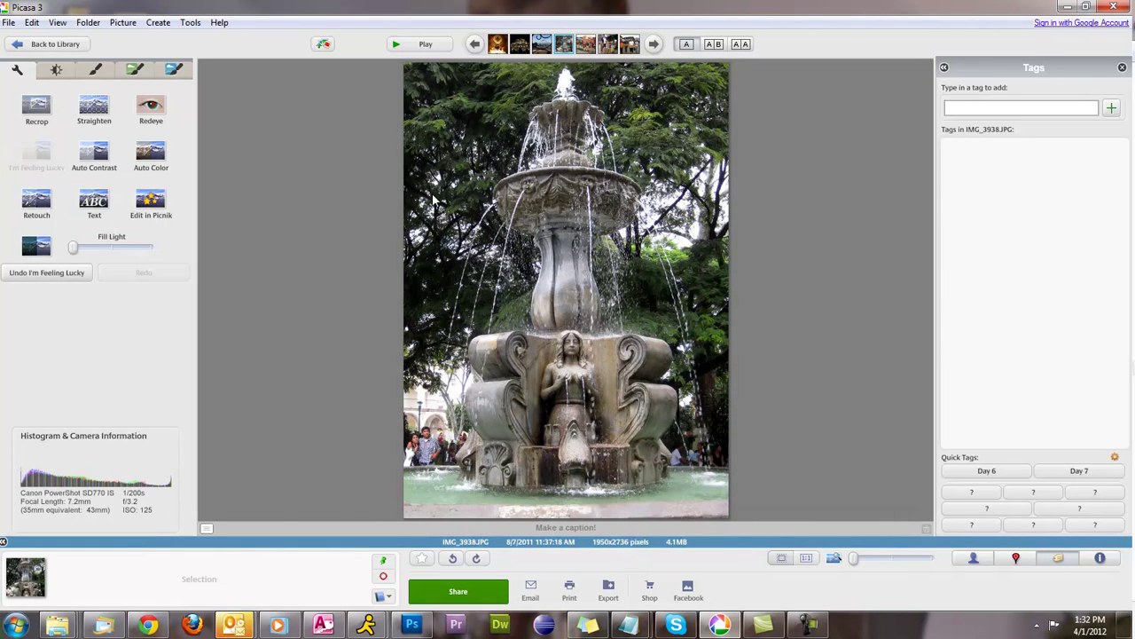
Compare the fountain photo without I'm Feeling Lucky by undoing the fix and redoing it.
left_click(62, 275)
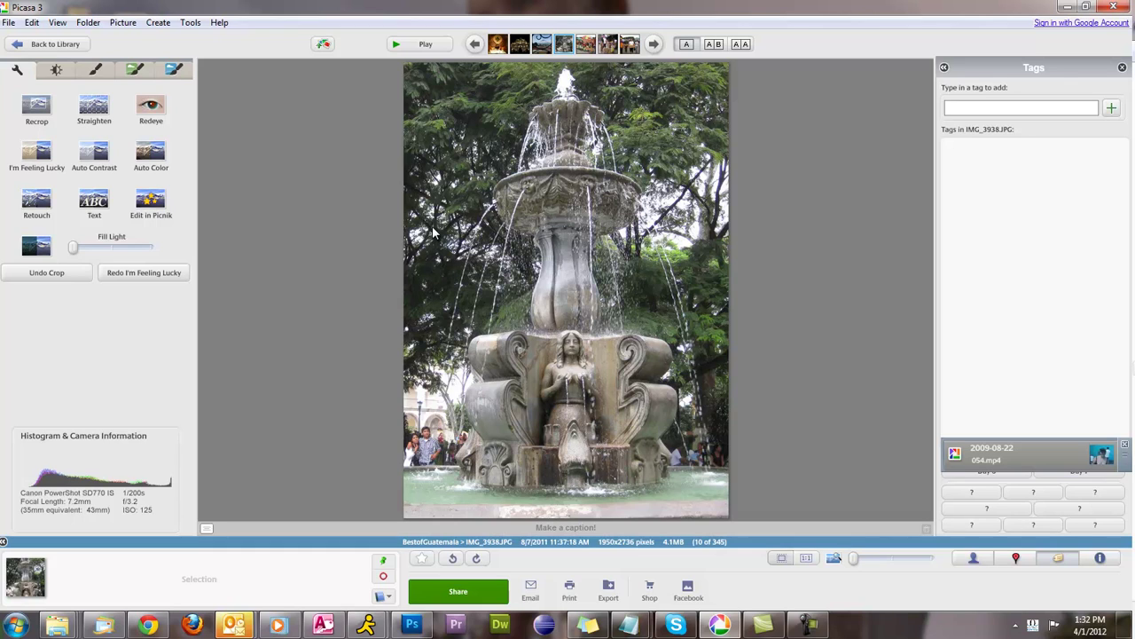
left_click(149, 277)
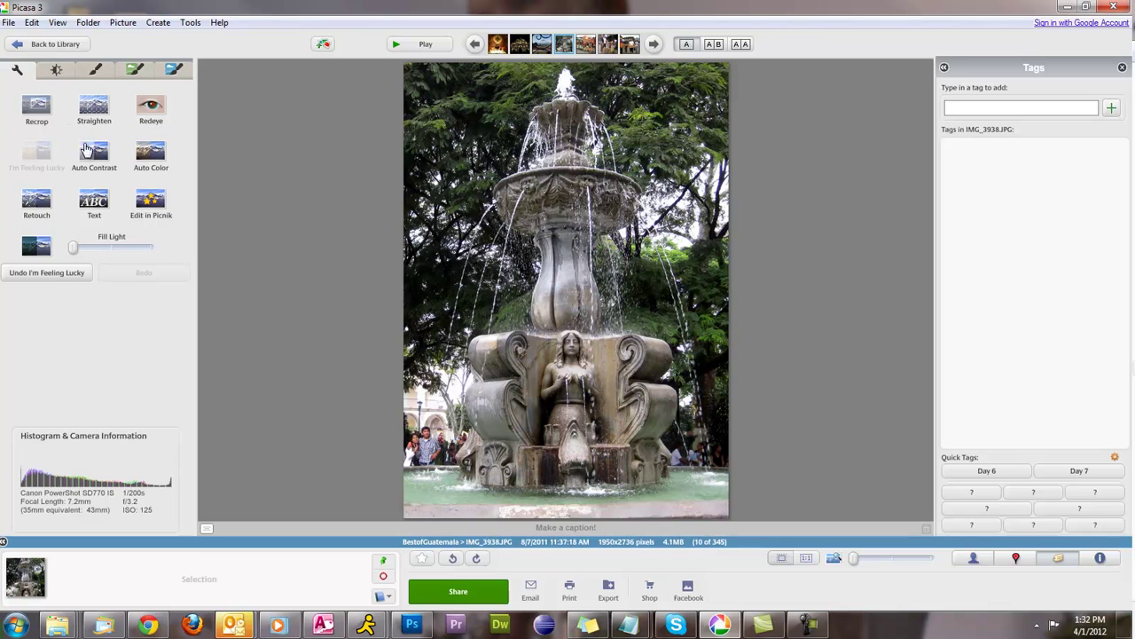
Add the text "Guatemala" over the trees in the upper-left part of the fountain photo.
left_click(95, 208)
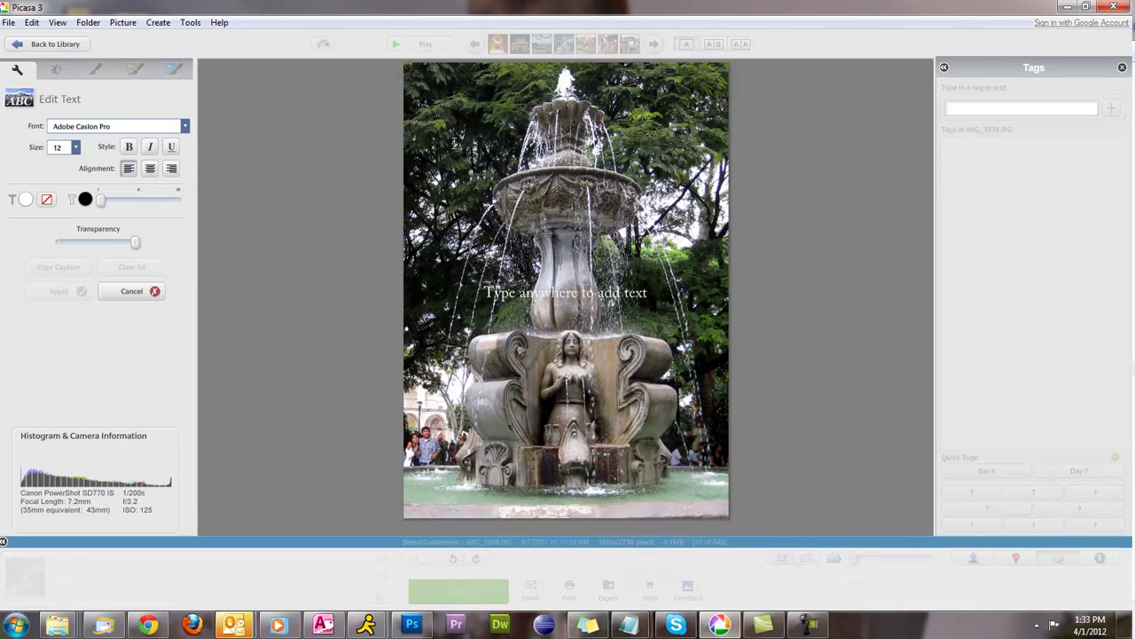
left_click(479, 107)
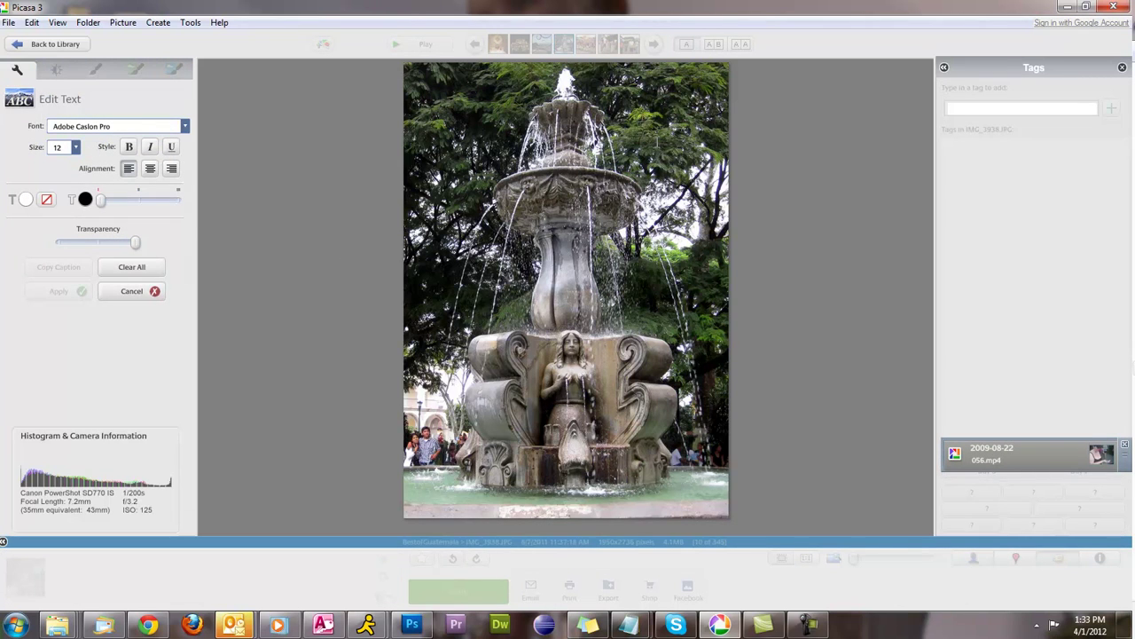
type("Guatemala Wate")
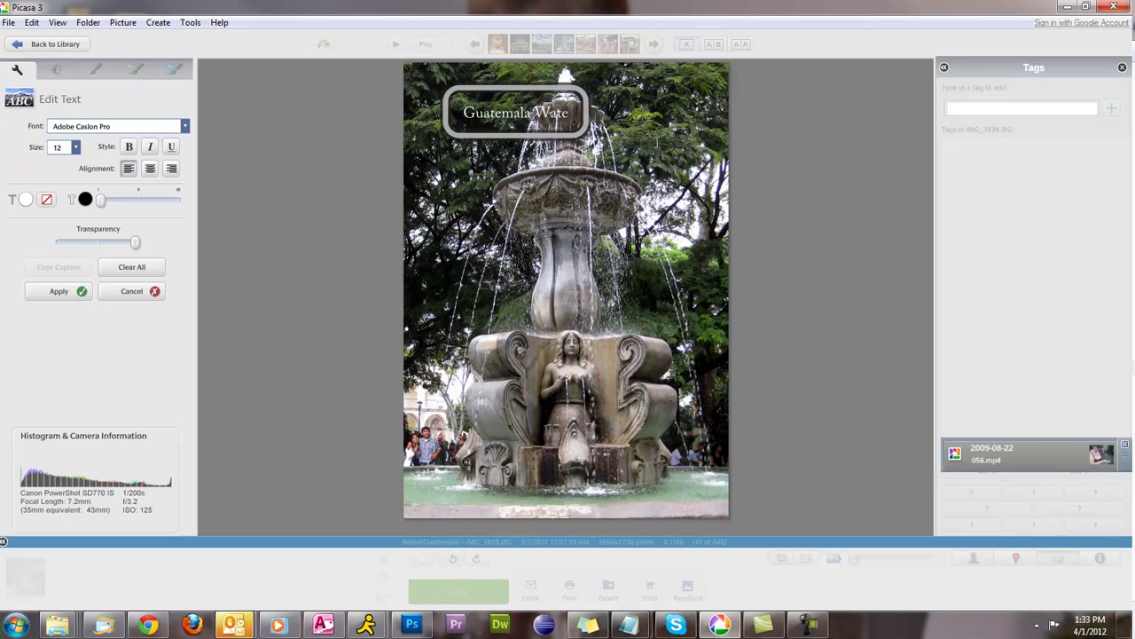
type("r Fou")
key("BackSpace")
key("BackSpace")
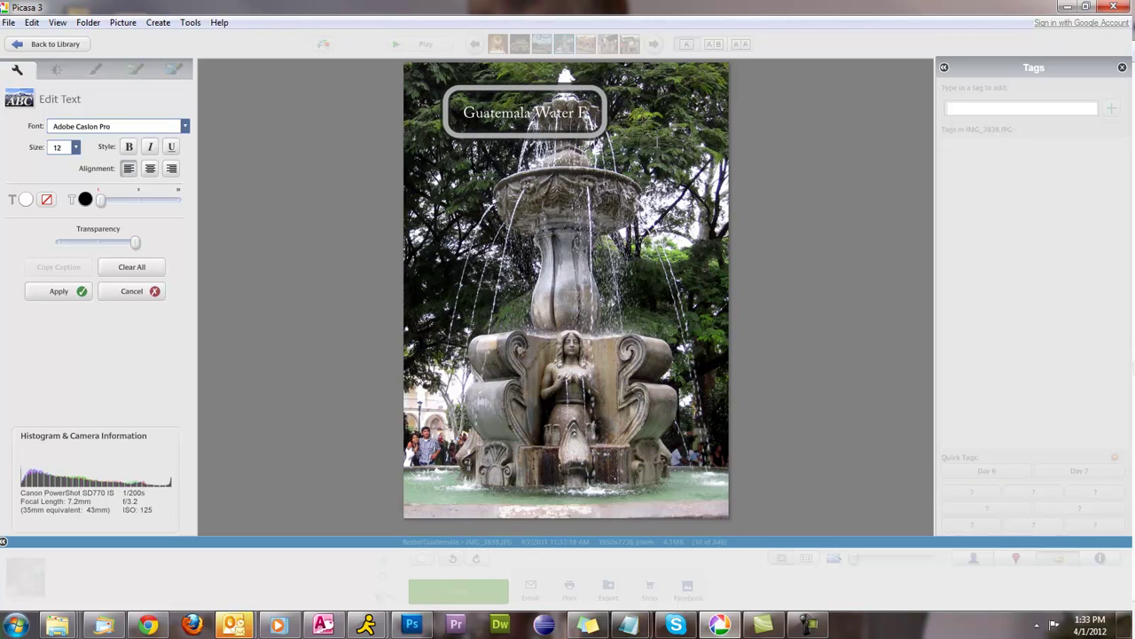
key("BackSpace")
key("BackSpace")
key("BackSpace")
key("BackSpace")
key("BackSpace")
key("BackSpace")
key("BackSpace")
key("BackSpace")
key("BackSpace")
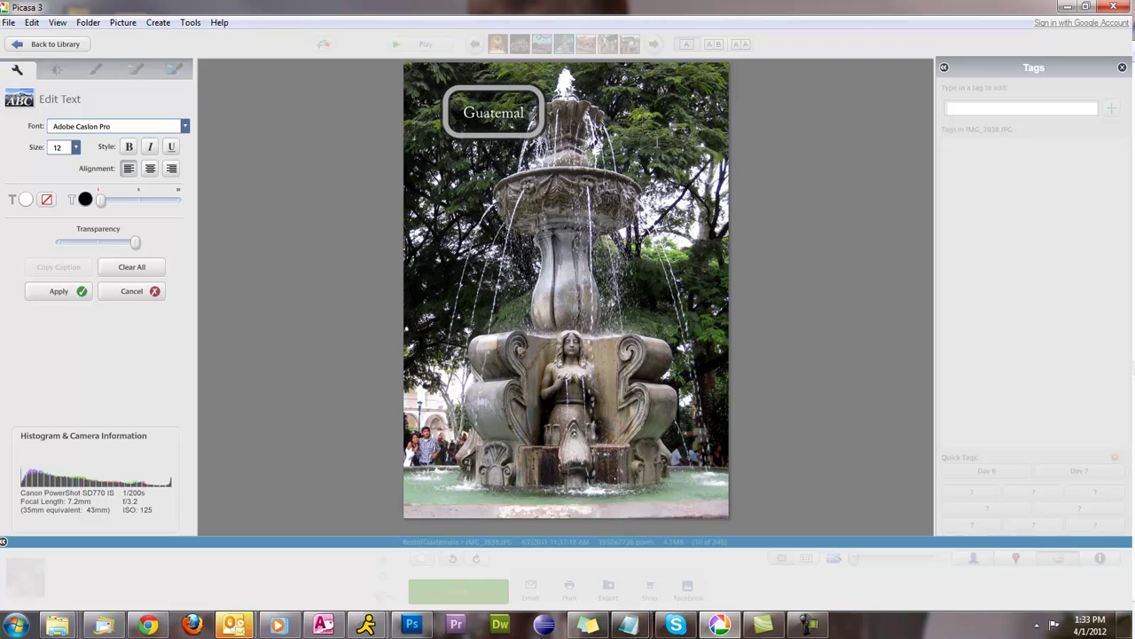
type("a")
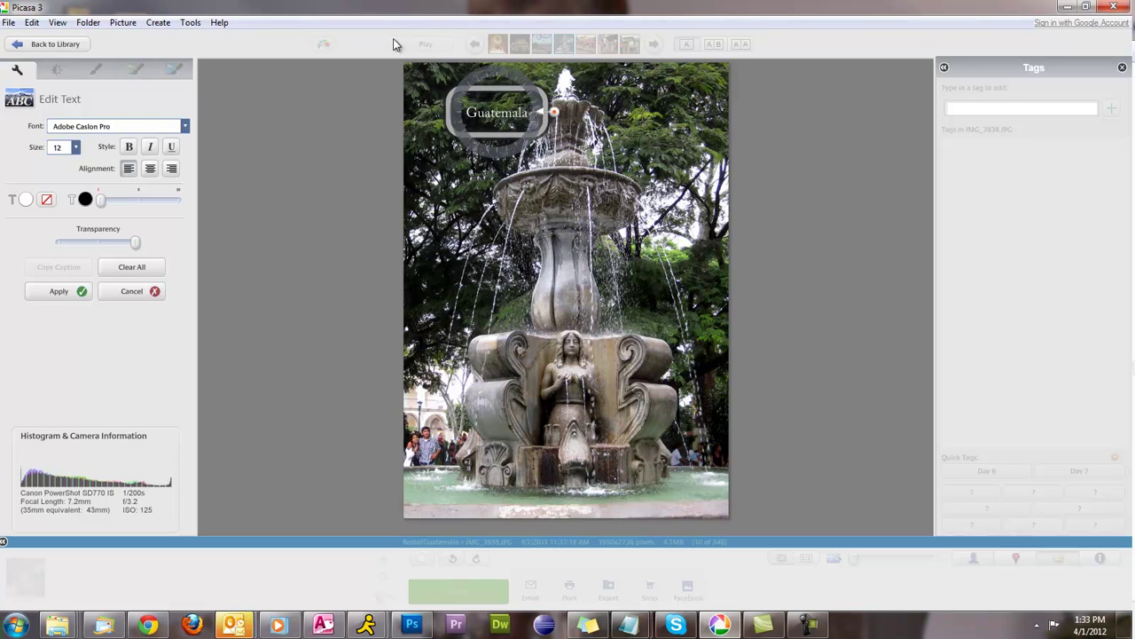
Move the Guatemala text closer to the photo's upper-left corner and rotate it so it slants upward to the right.
mouse_move(487, 90)
left_click_drag(487, 90, 456, 82)
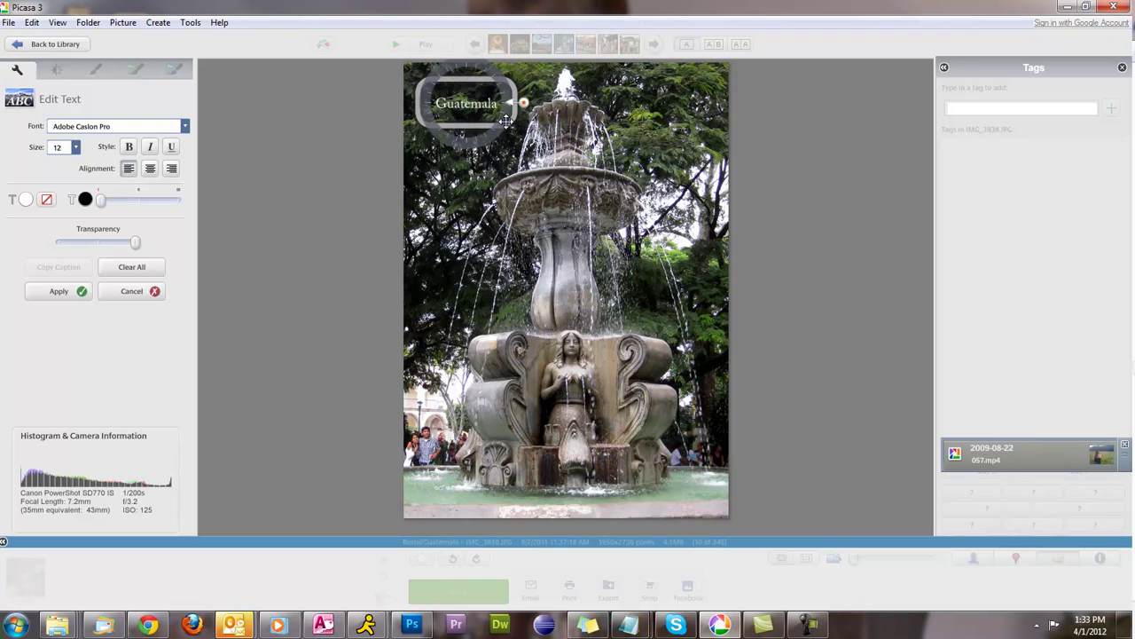
left_click_drag(518, 102, 531, 71)
mouse_move(519, 111)
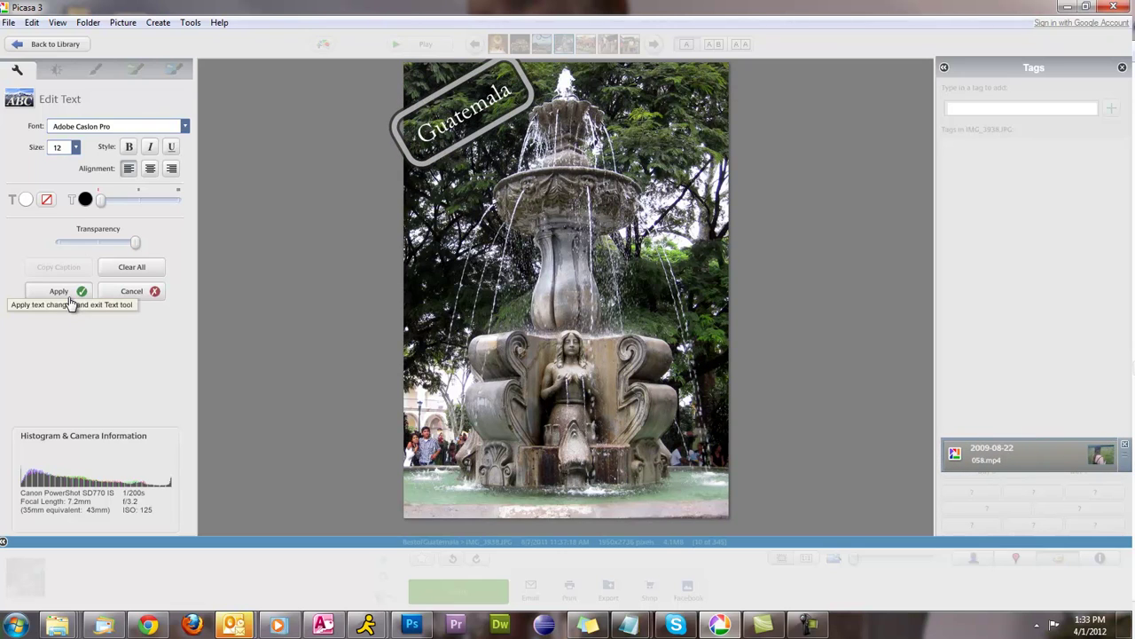
Set the Guatemala text to the 1942 report font at size 20 and apply it to the photo.
left_click(92, 131)
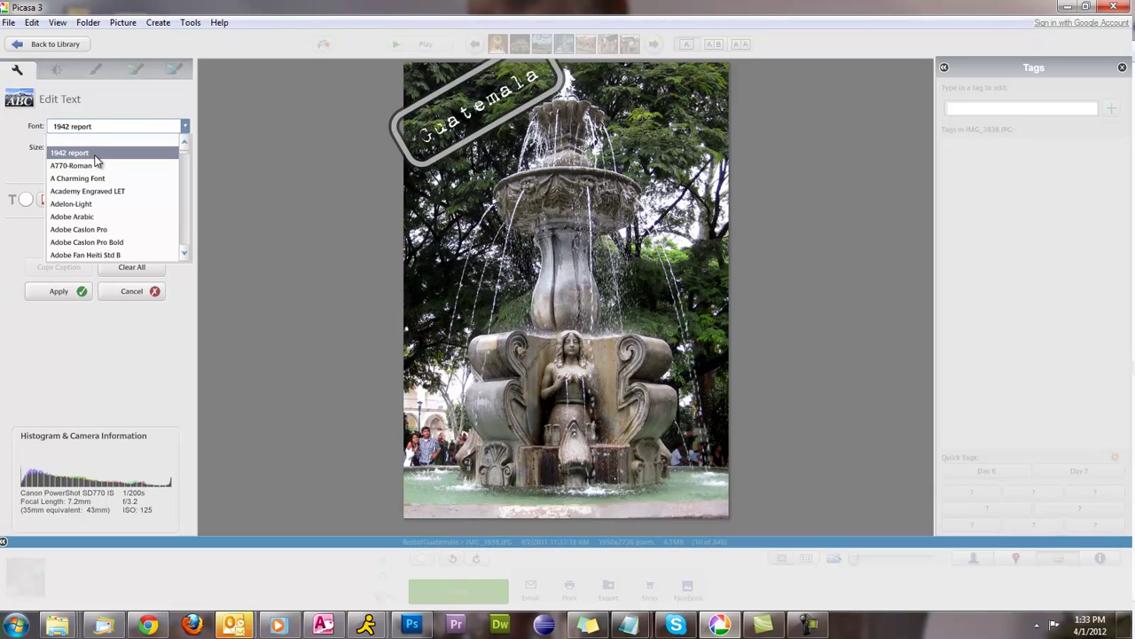
left_click(98, 156)
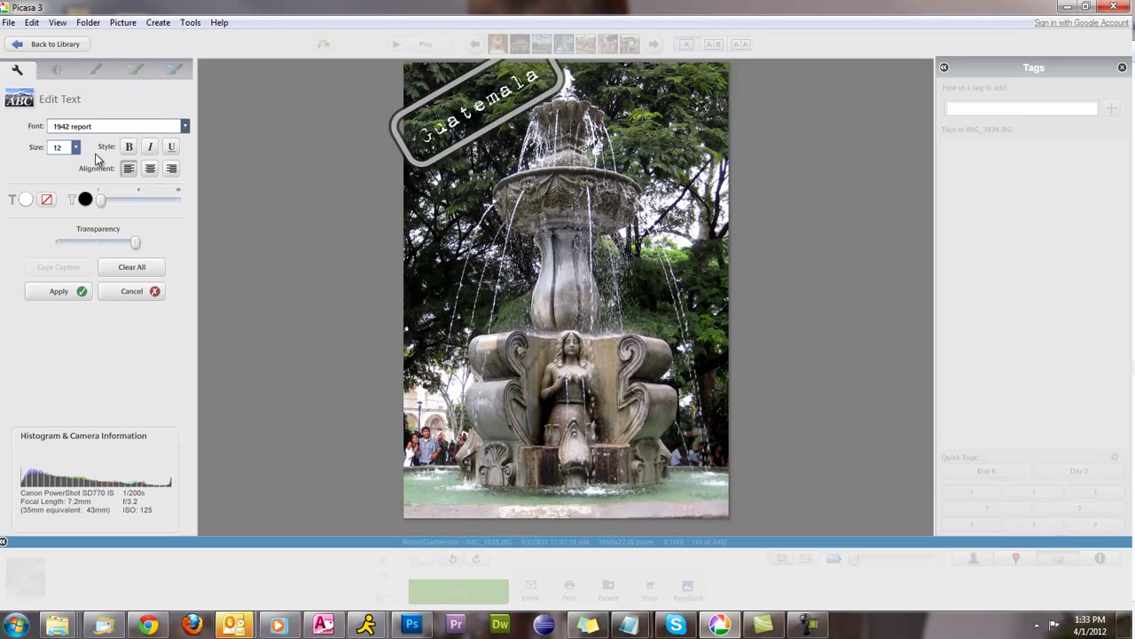
left_click(75, 147)
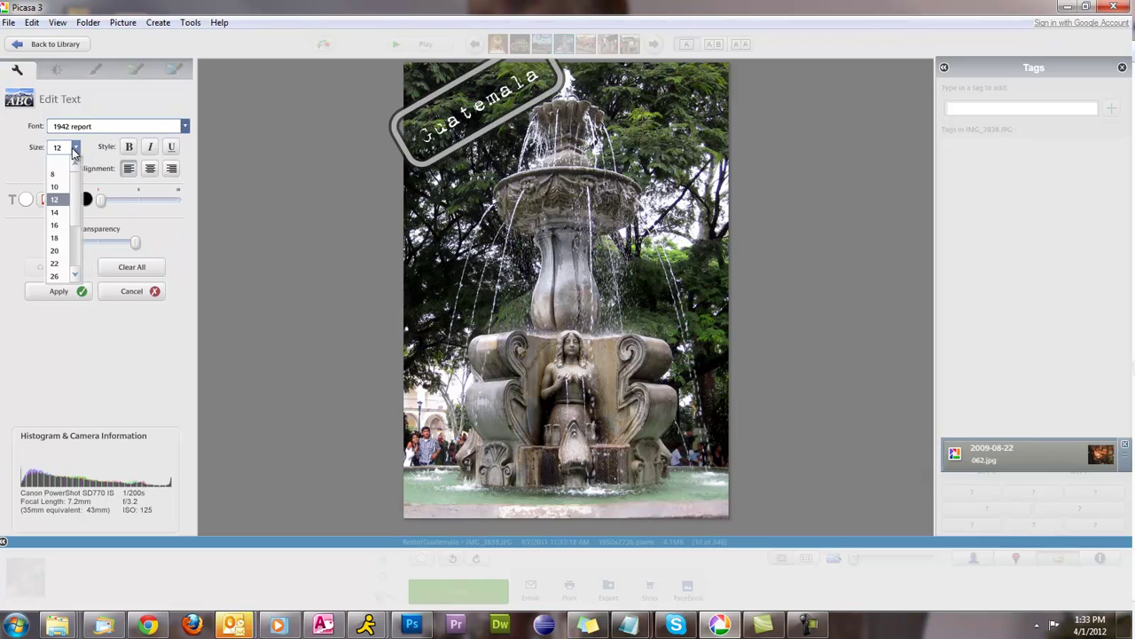
left_click(55, 250)
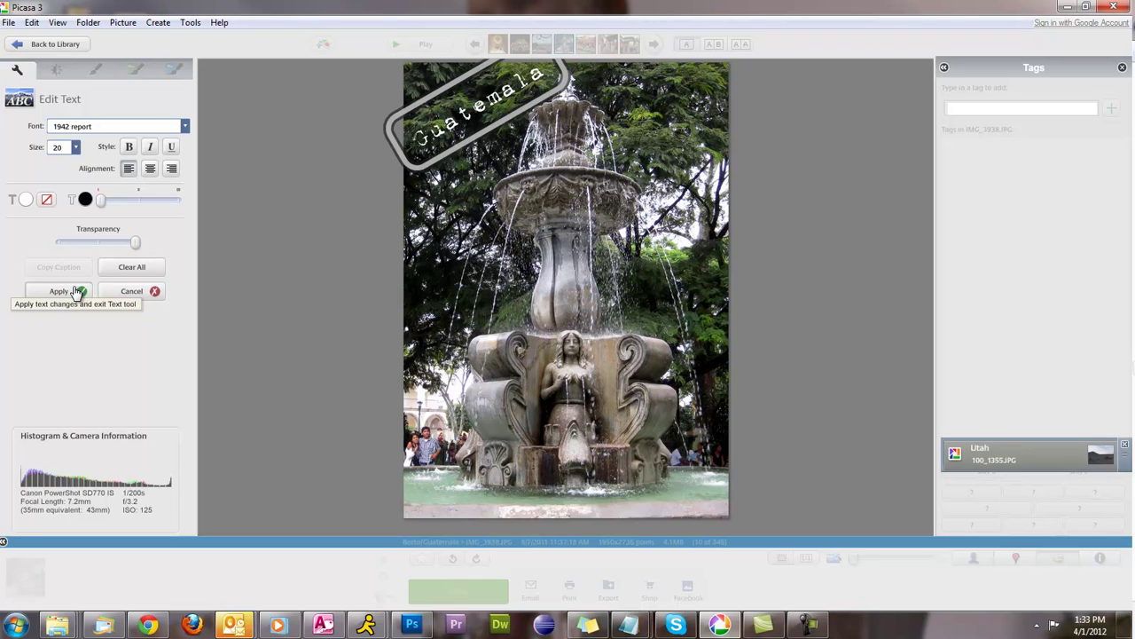
left_click(77, 291)
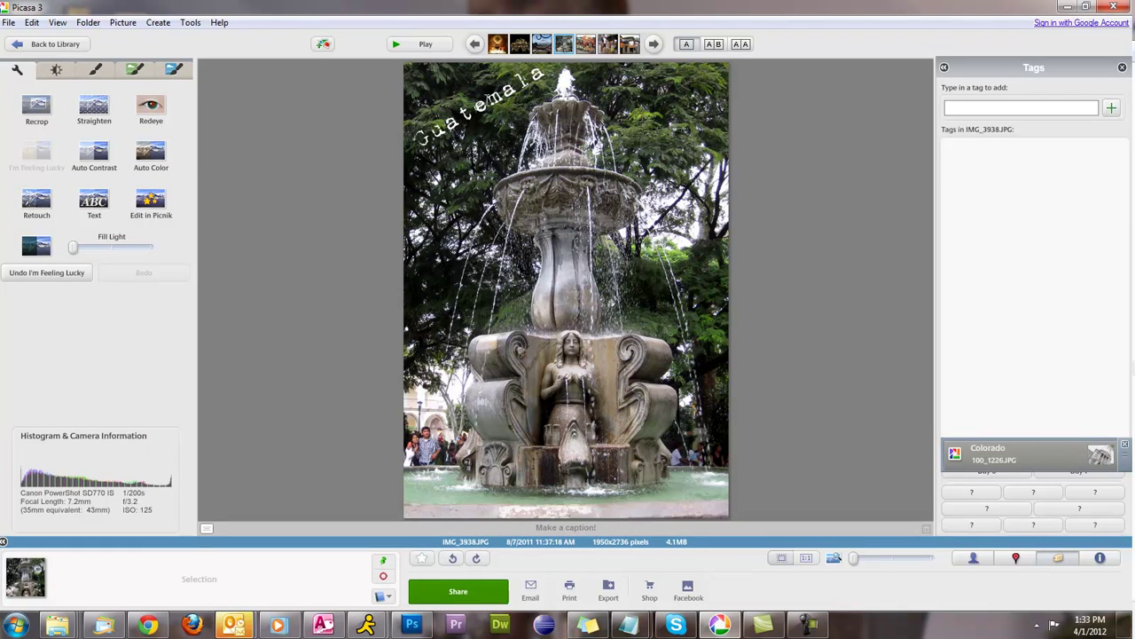
Reopen the Guatemala text for editing, try a tan fill colour, and set the fill to olive green.
left_click(488, 102)
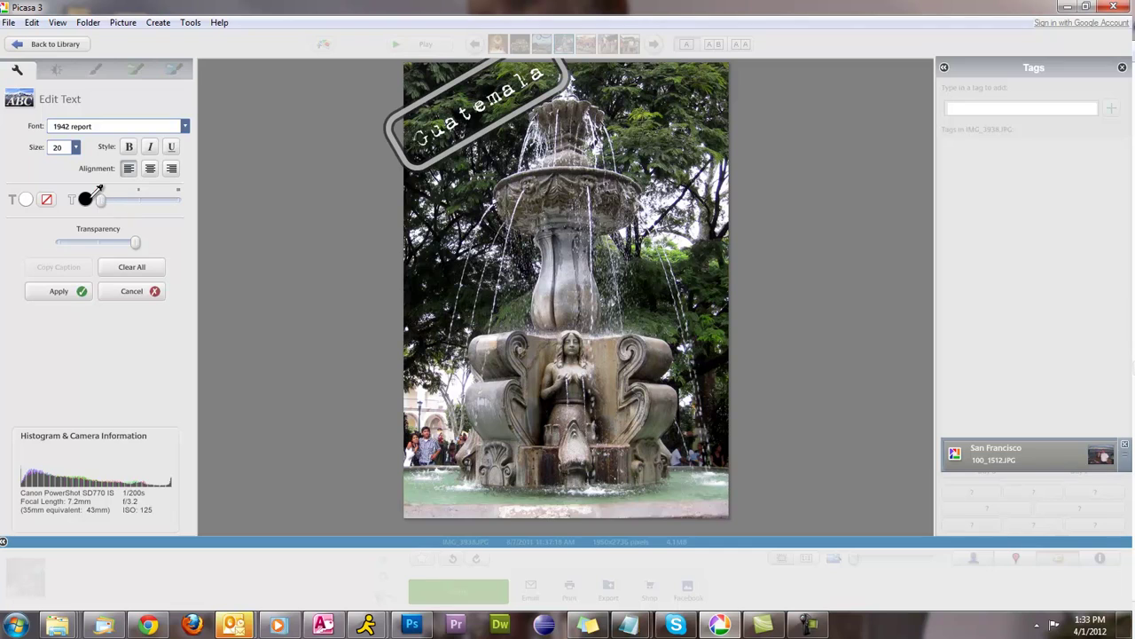
left_click(27, 200)
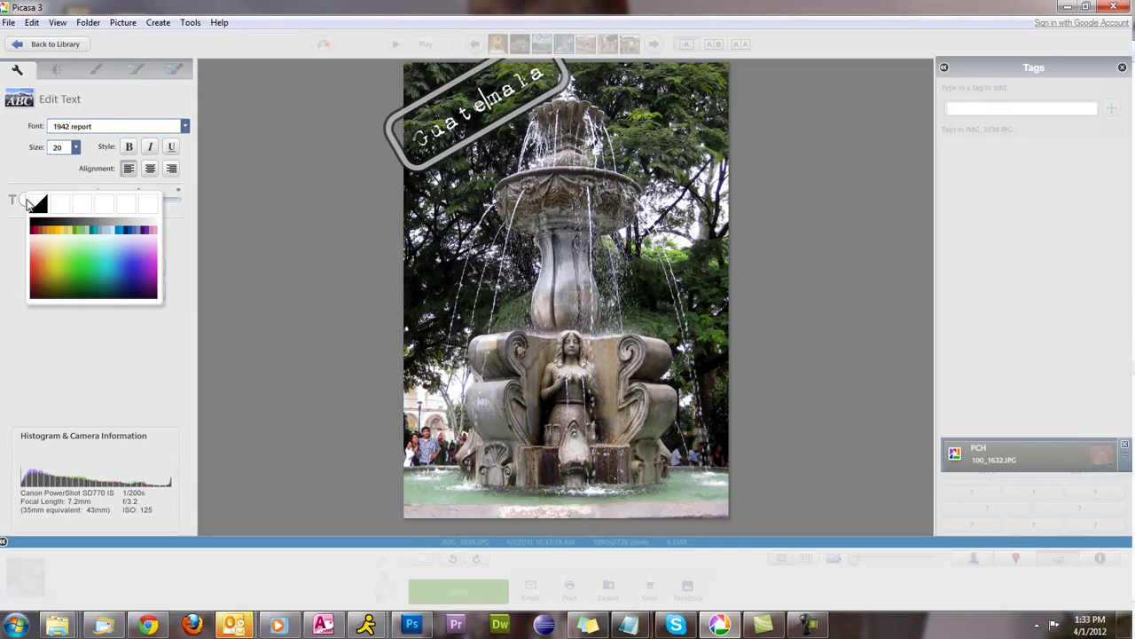
left_click(44, 252)
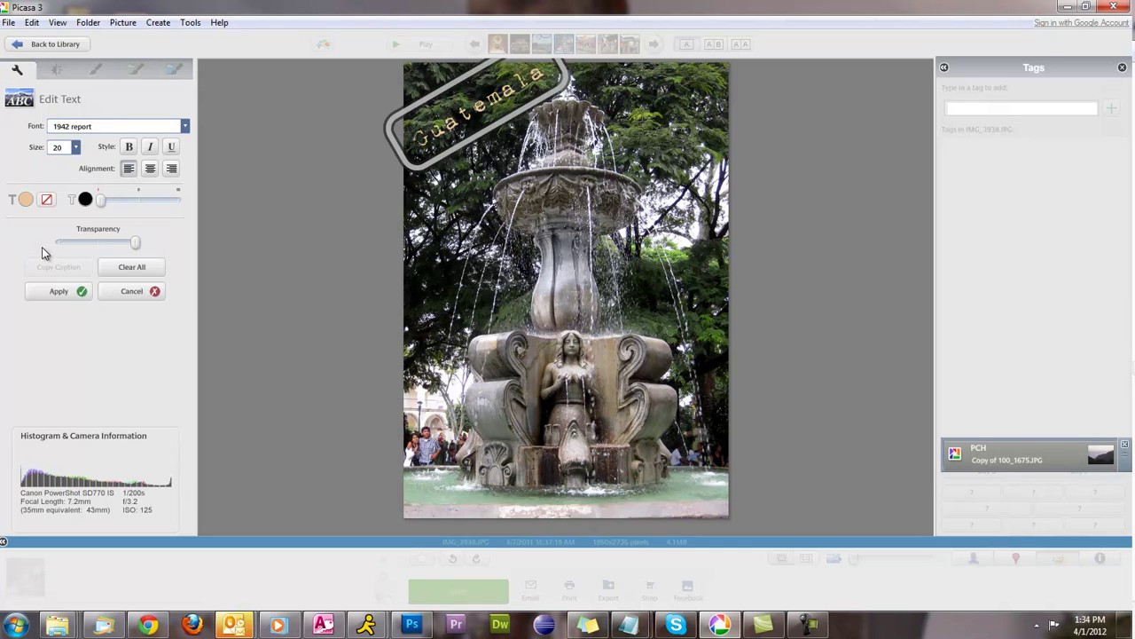
left_click(27, 197)
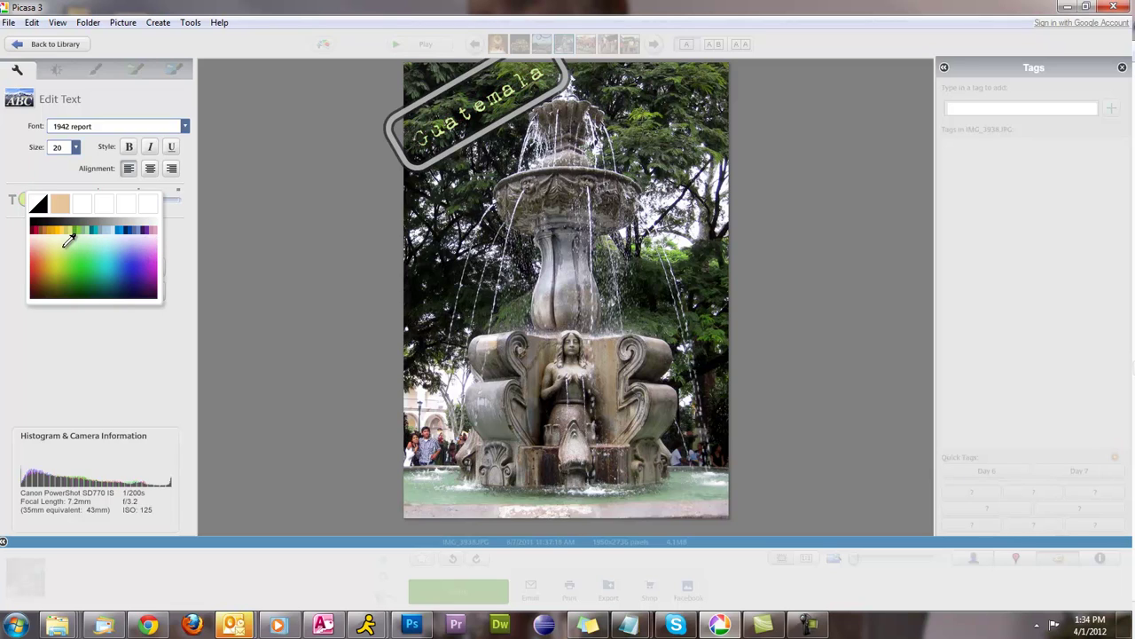
left_click(76, 257)
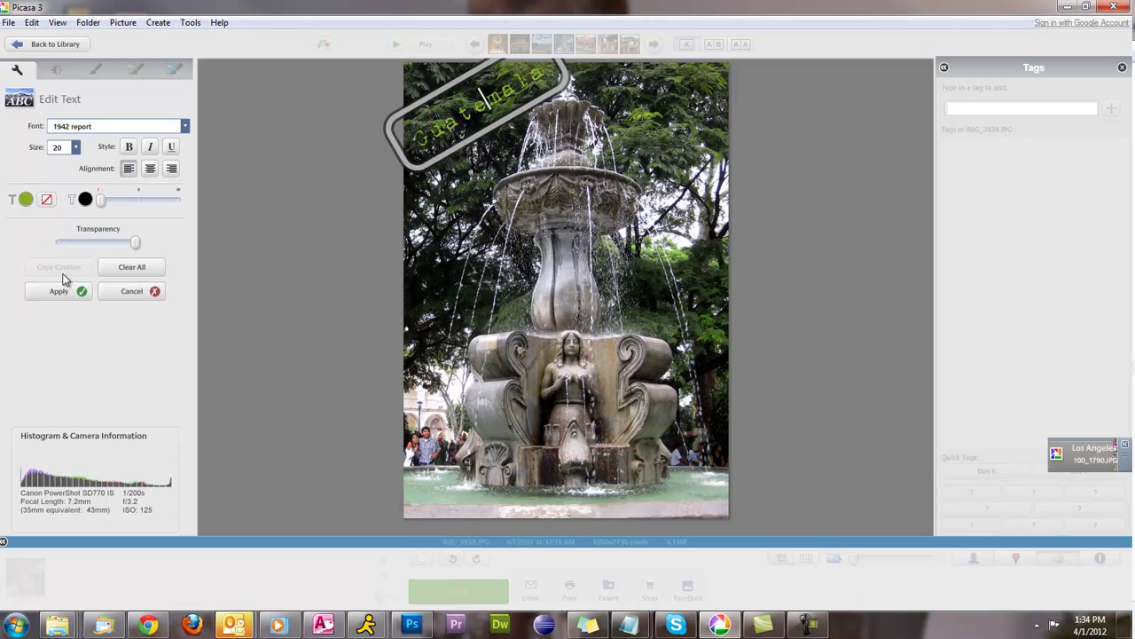
Give the Guatemala text a mint-green outline of about medium thickness and apply the text changes.
left_click(85, 197)
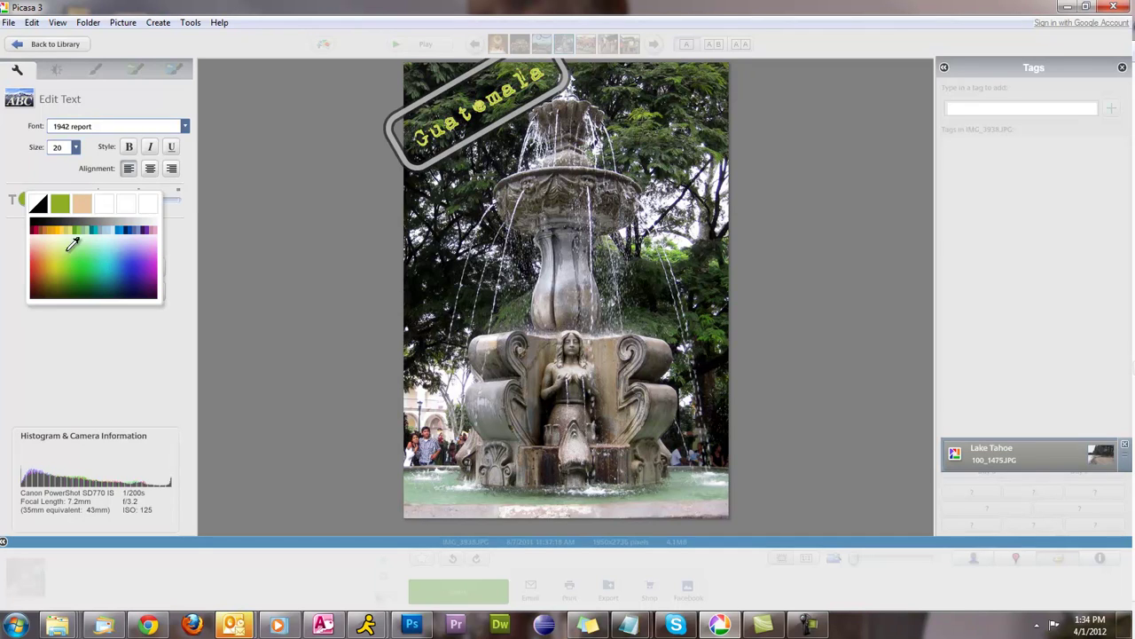
left_click(74, 244)
mouse_move(133, 242)
left_mouse_down()
mouse_move(102, 248)
mouse_move(142, 248)
left_mouse_up()
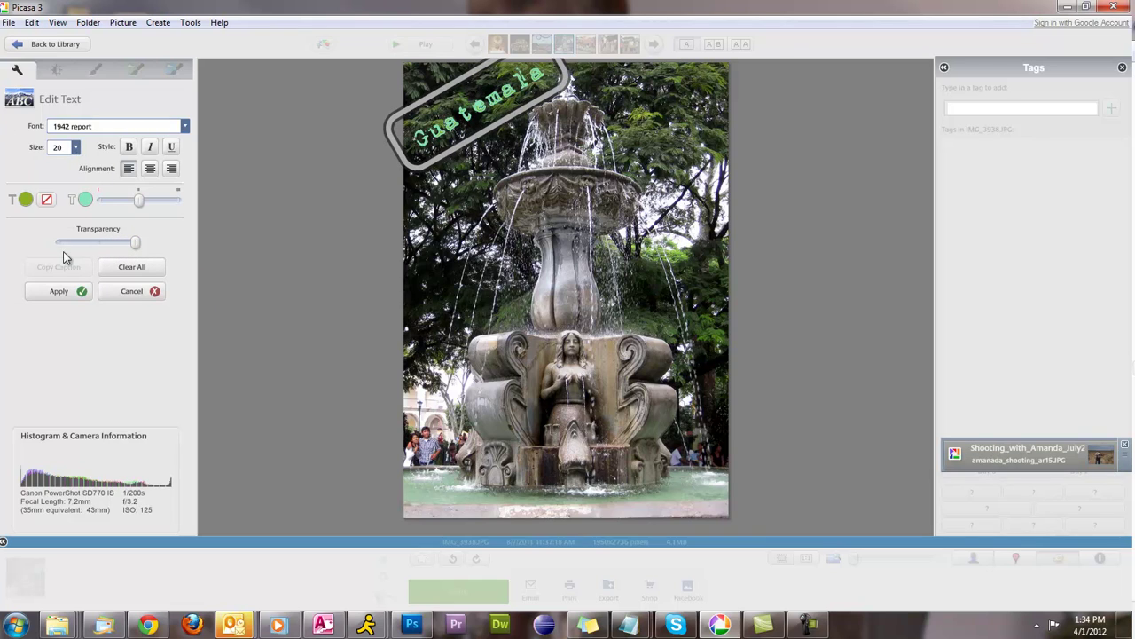
left_click(77, 290)
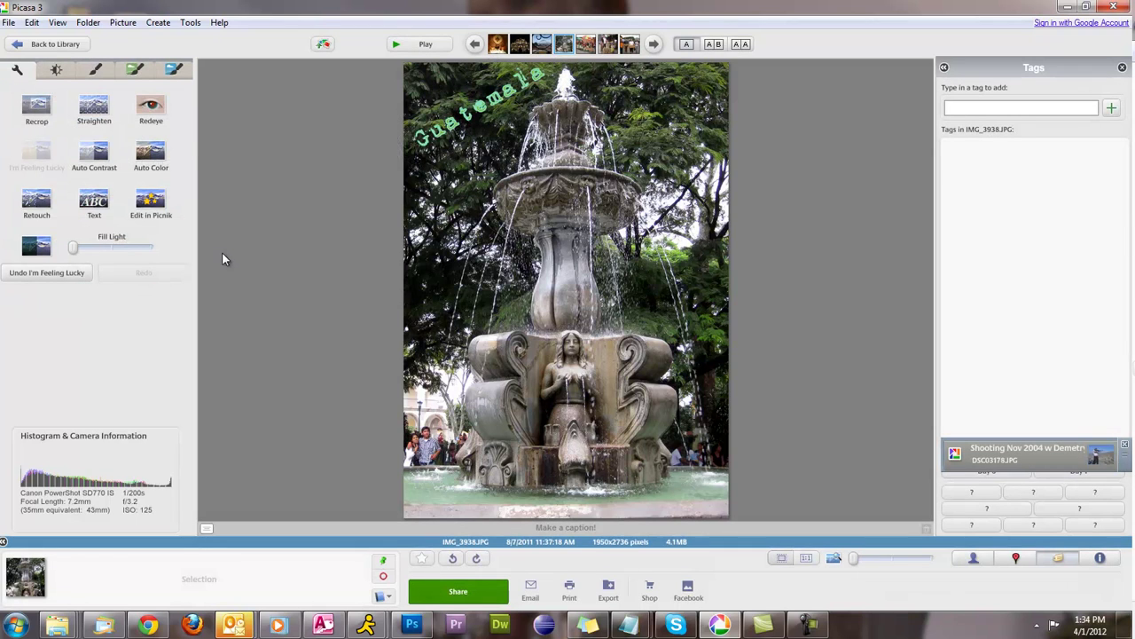
Try raised Highlights and Shadows levels on the fountain photo, returning each one to its minimum.
left_click(58, 72)
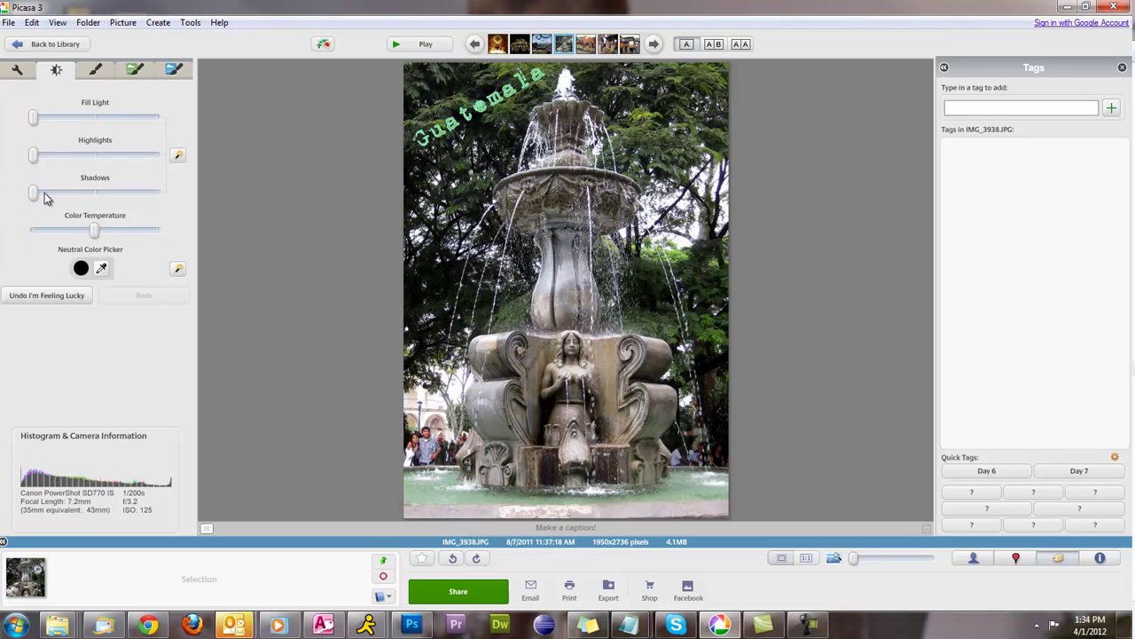
left_click(16, 71)
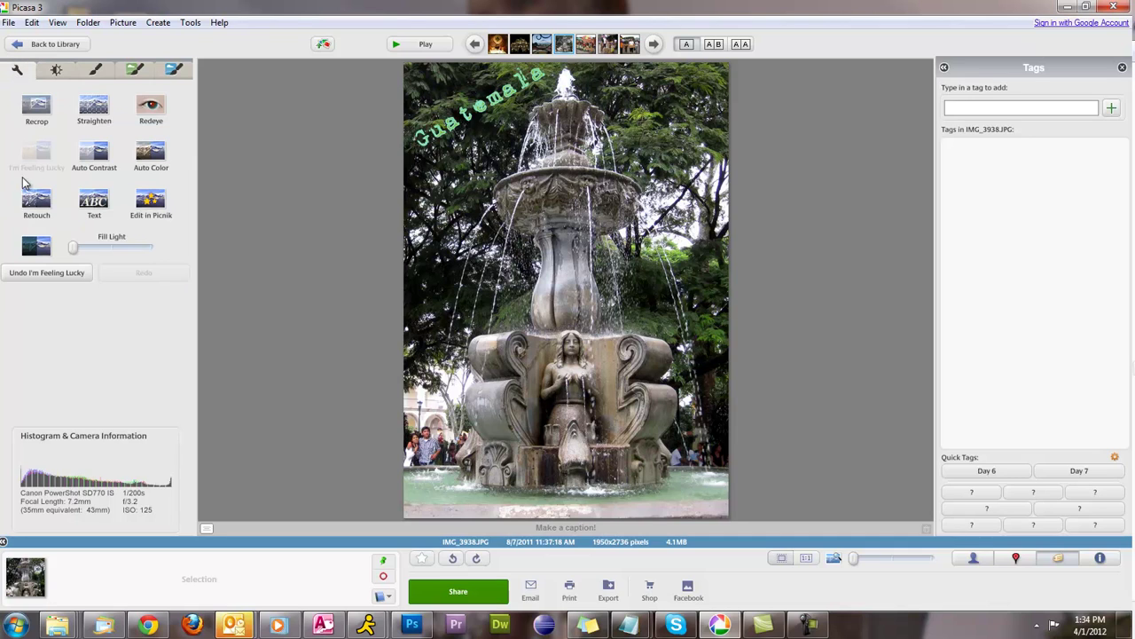
left_click(53, 72)
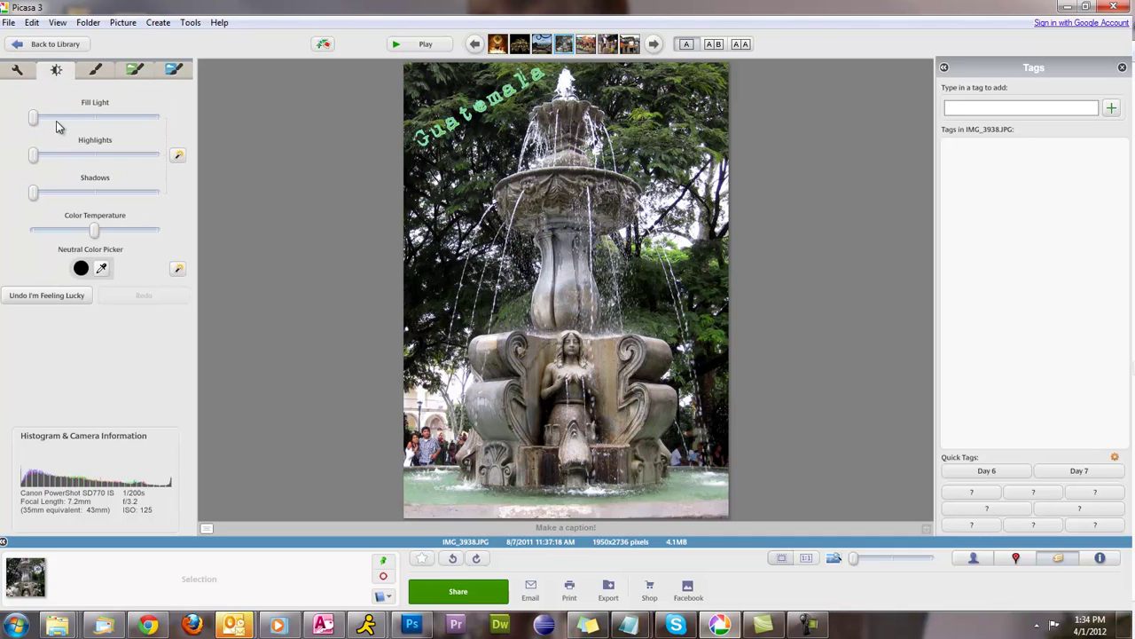
left_click_drag(35, 120, 129, 167)
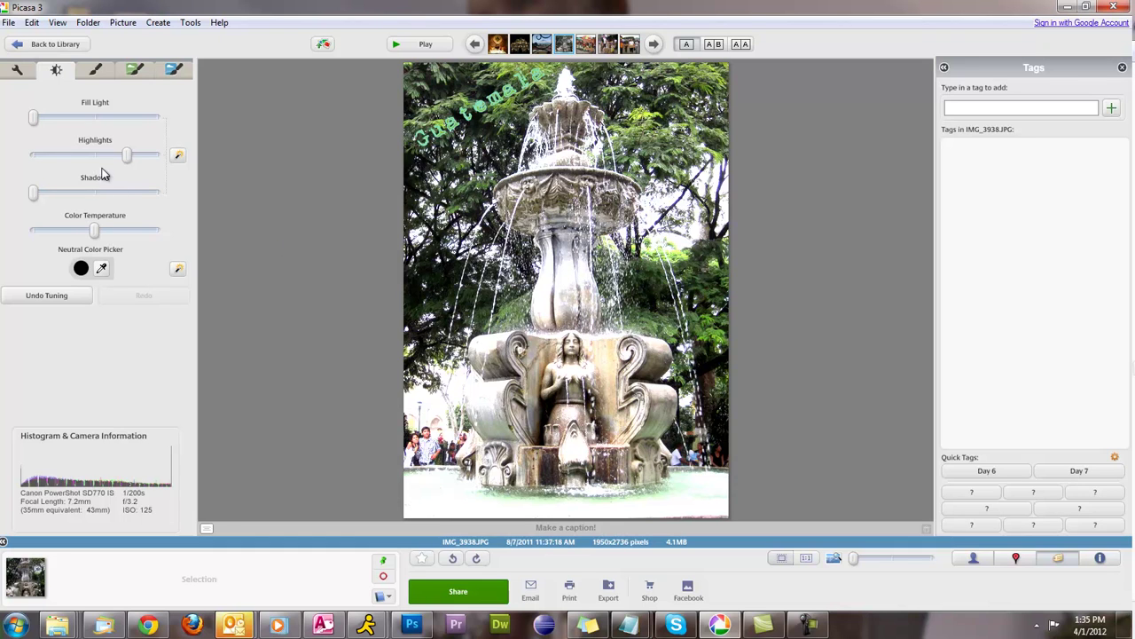
left_click_drag(125, 152, 78, 196)
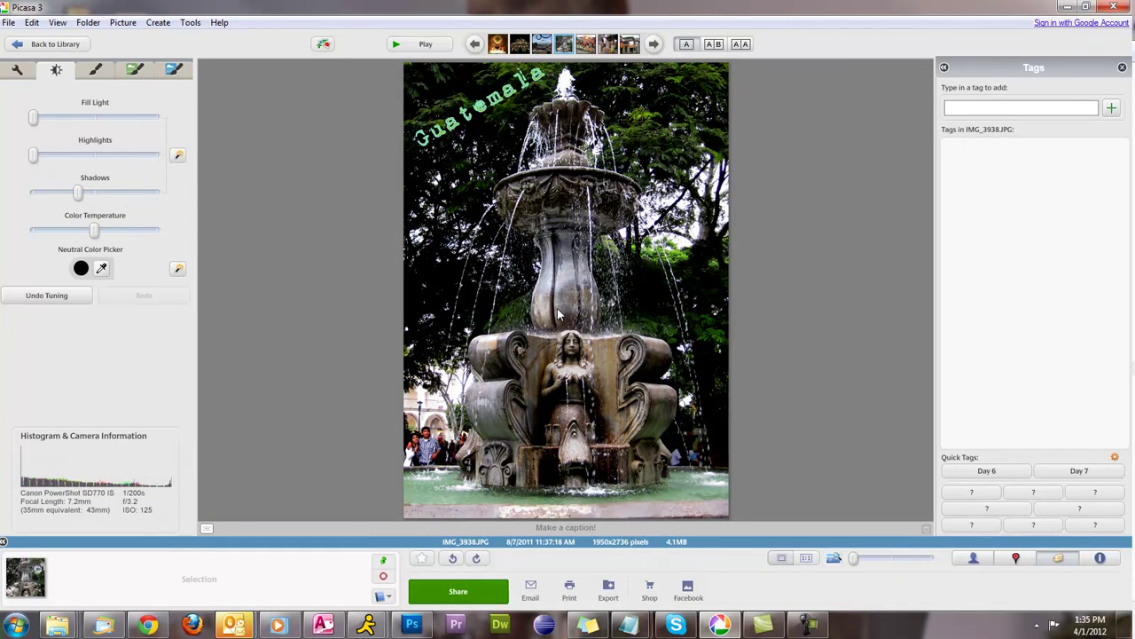
left_click_drag(78, 196, 20, 192)
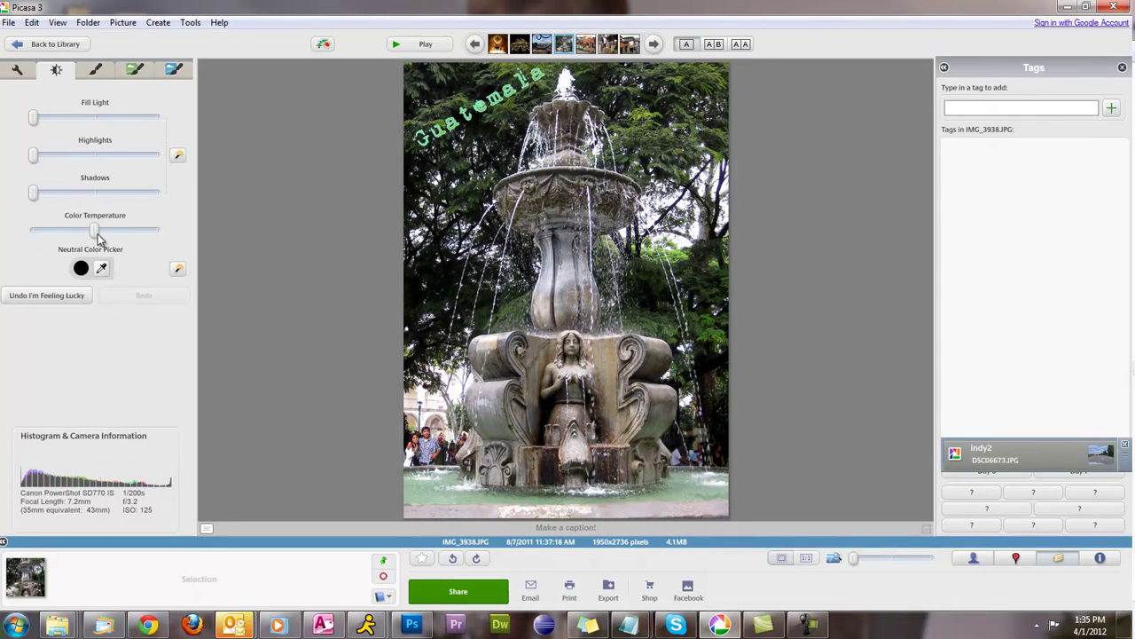
Try a slightly warmer colour temperature and a neutral colour sampled from the dark foliage, and undo the tuning.
mouse_move(94, 232)
left_mouse_down()
mouse_move(151, 234)
mouse_move(45, 228)
mouse_move(97, 235)
left_mouse_up()
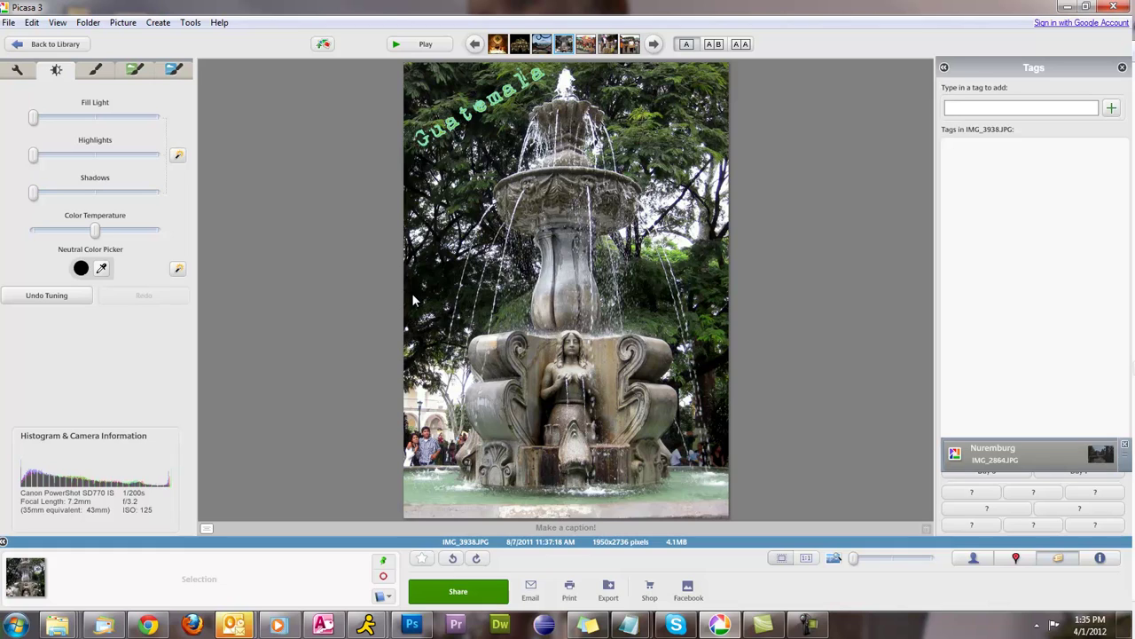
left_click(104, 267)
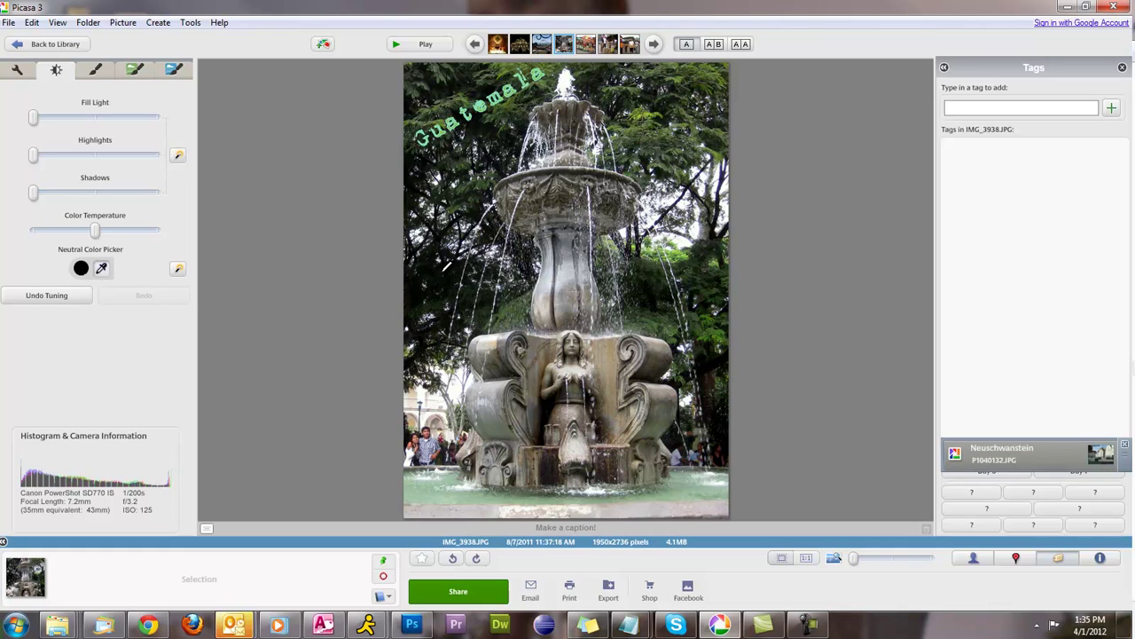
left_click(426, 279)
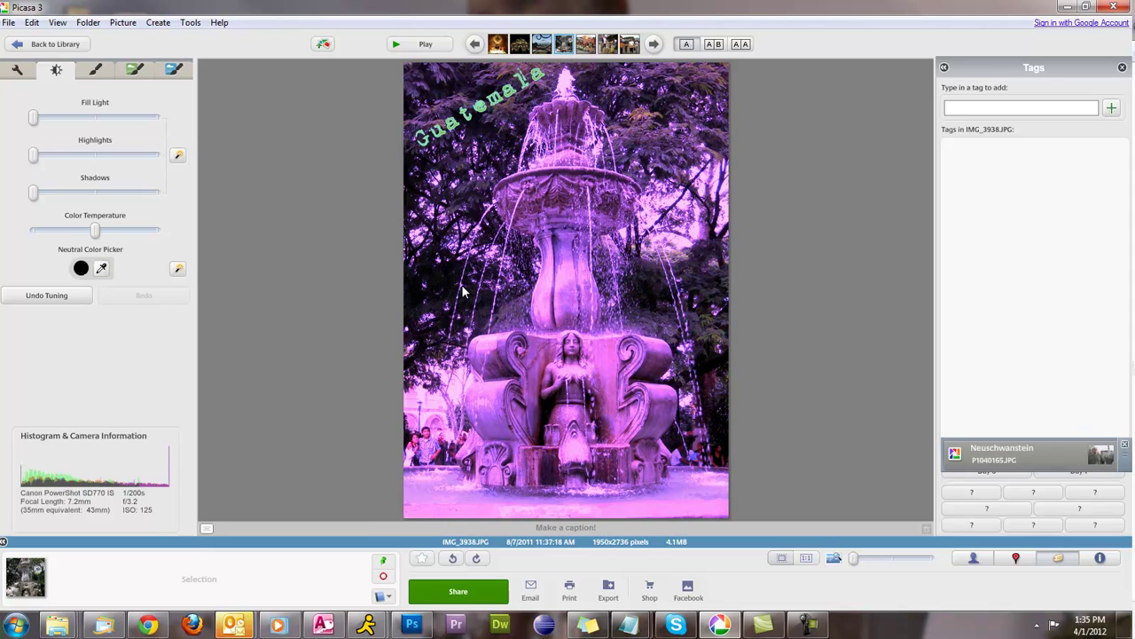
left_click(71, 295)
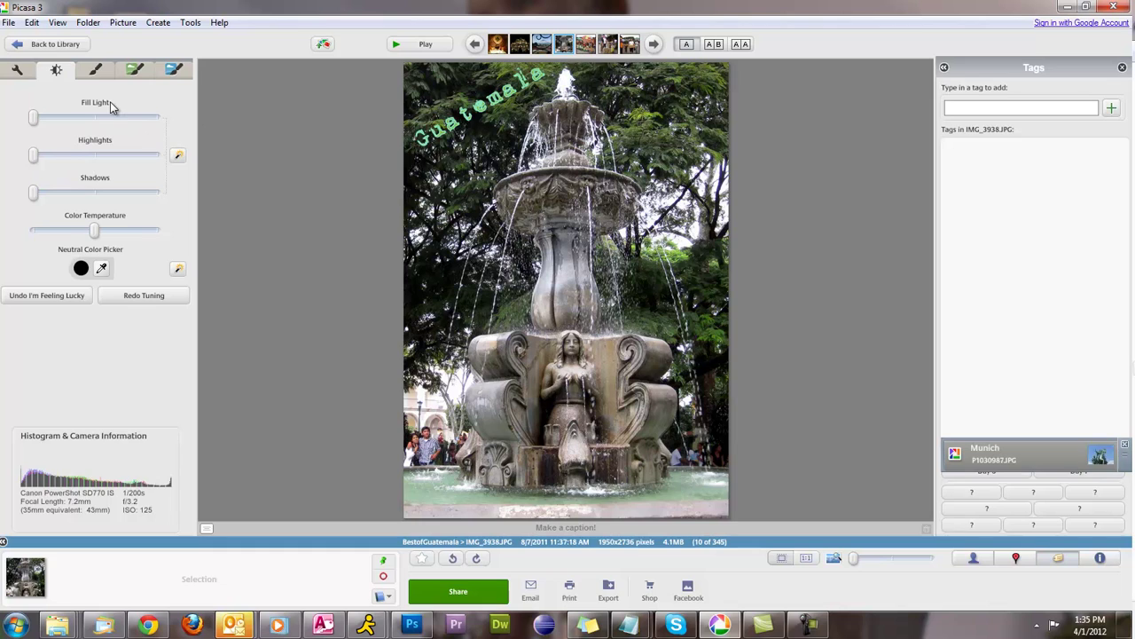
left_click(19, 71)
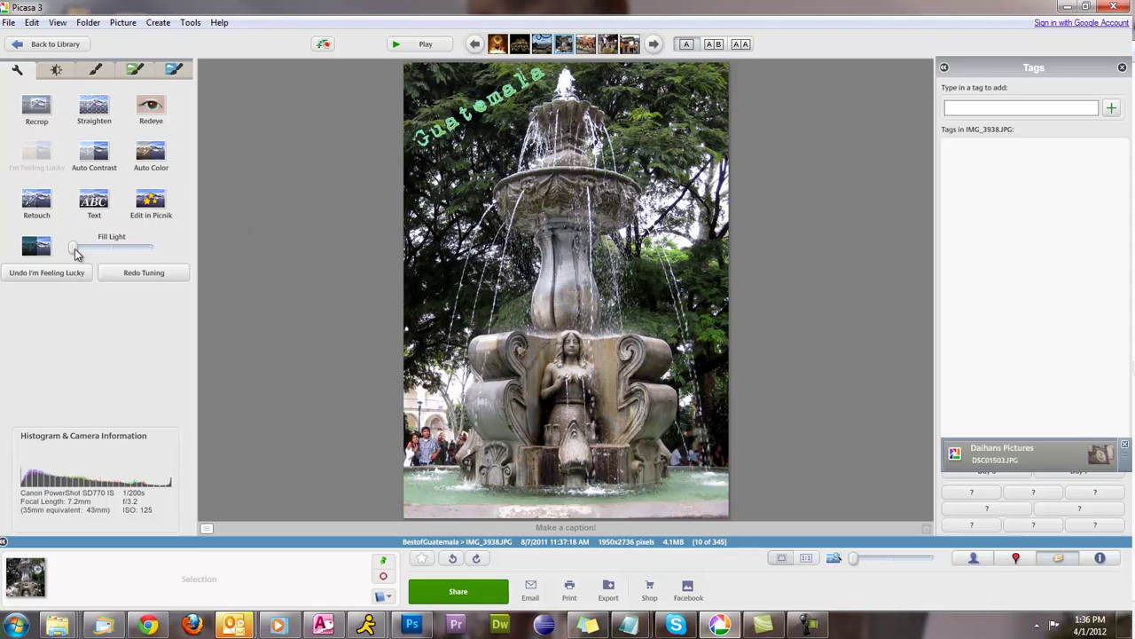
mouse_move(74, 248)
left_mouse_down()
mouse_move(133, 249)
mouse_move(74, 250)
left_mouse_up()
left_click(55, 71)
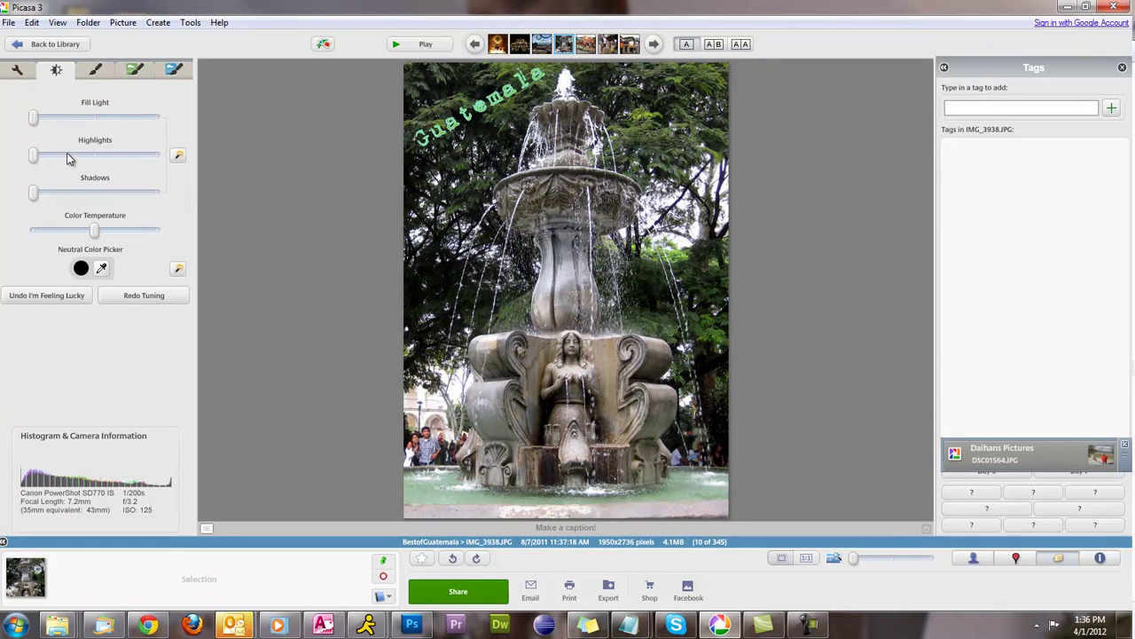
Try the Glow effect on the fountain photo and cancel it.
left_click(95, 71)
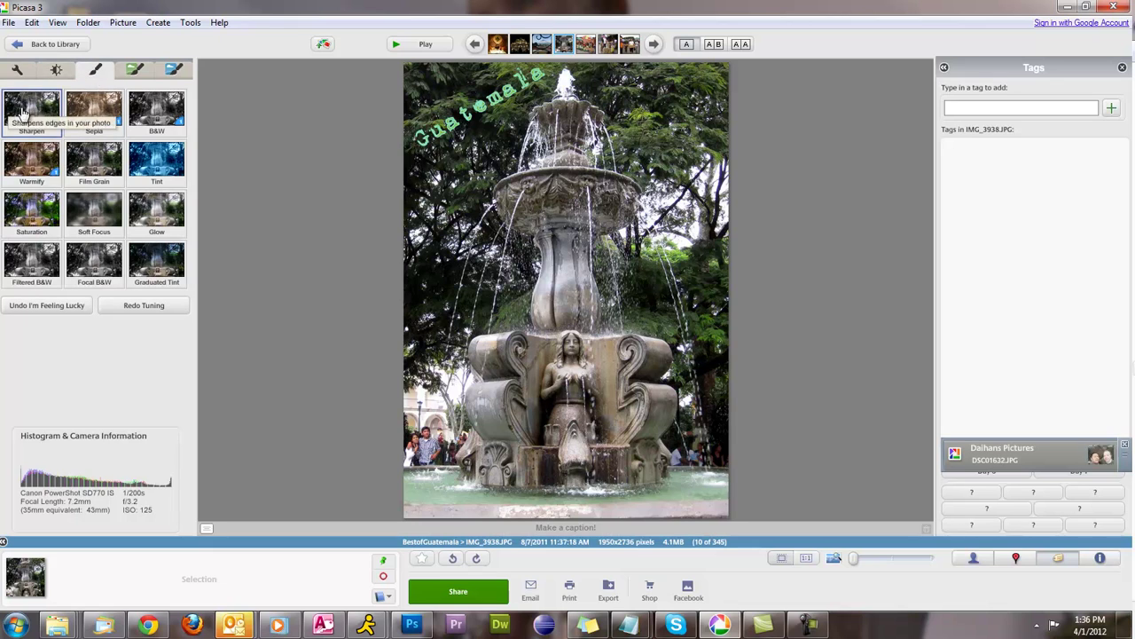
left_click(151, 213)
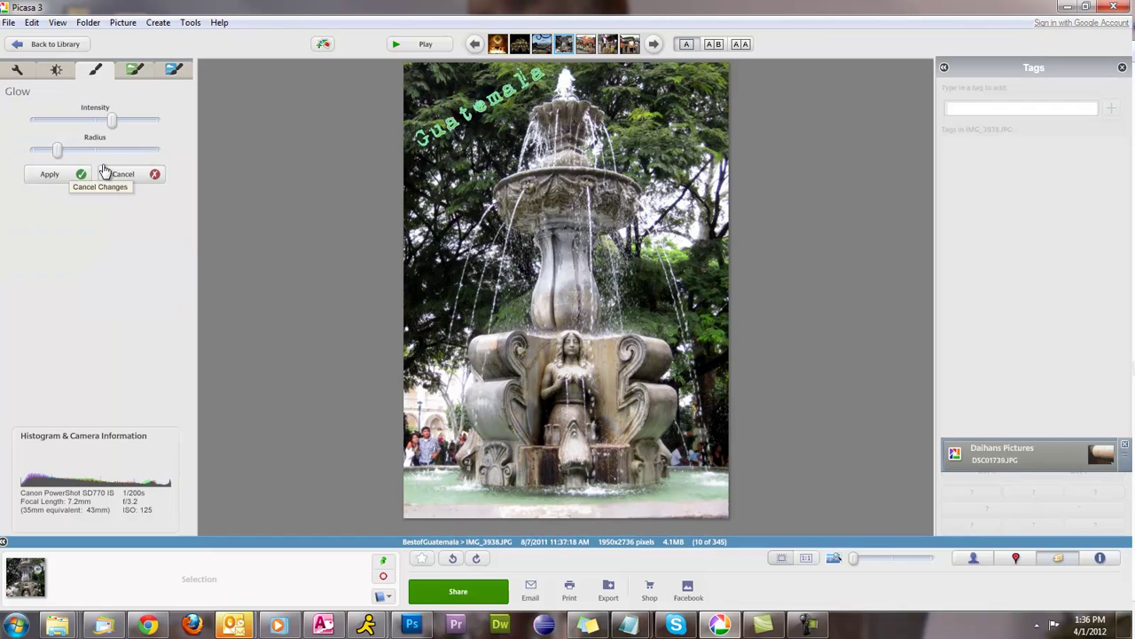
left_click(121, 174)
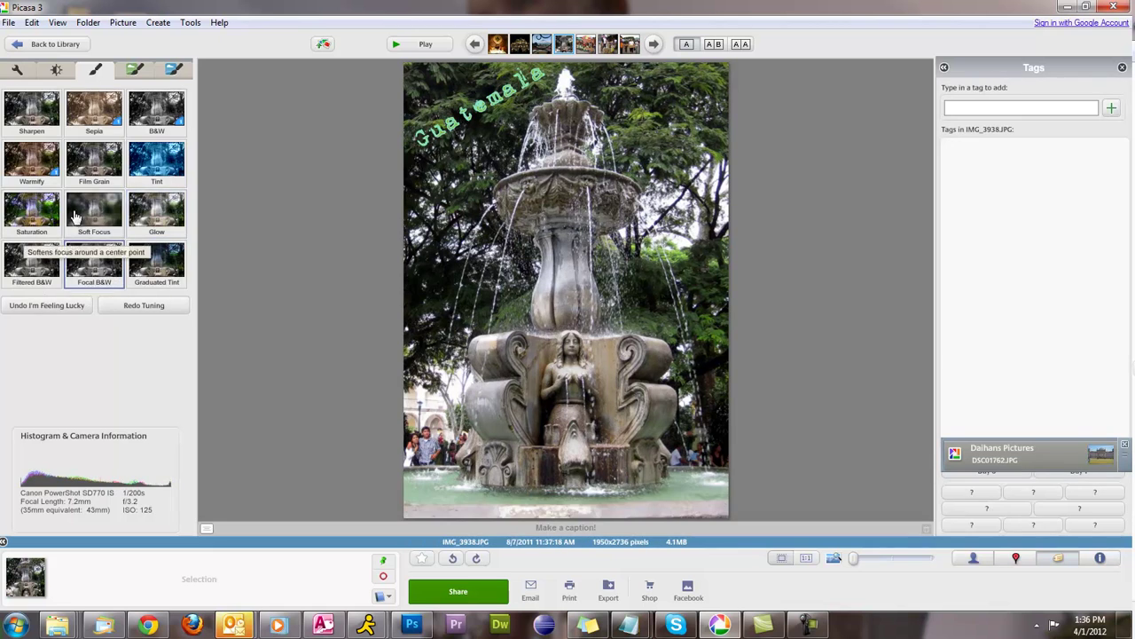
Apply the Sepia effect to the fountain photo and add the Lomo-ish effect with its default settings.
left_click(92, 115)
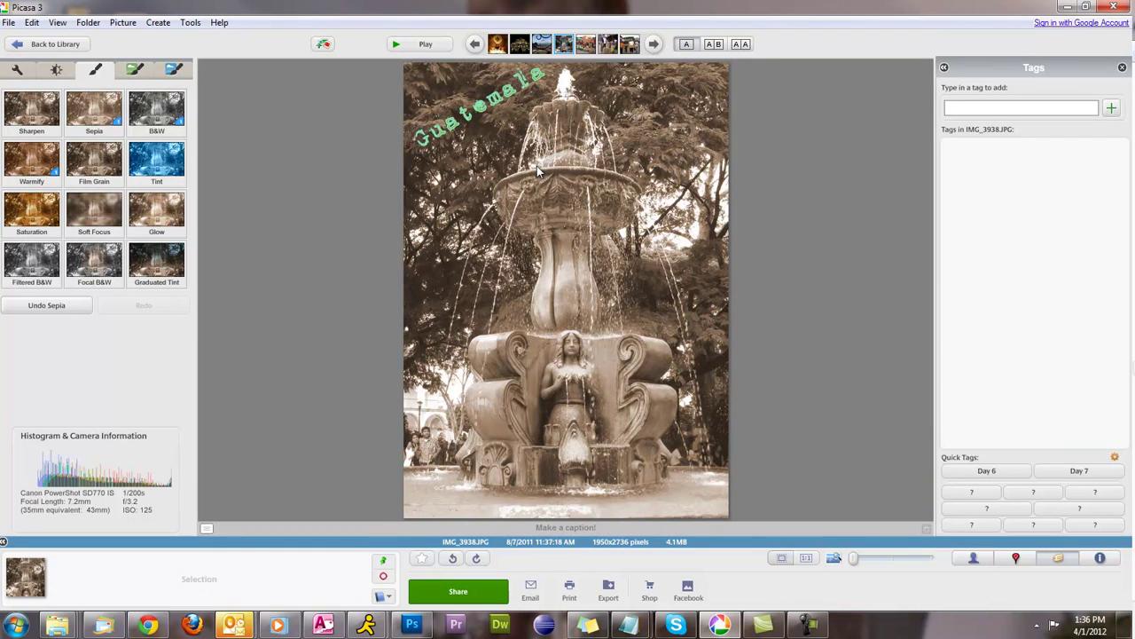
left_click(135, 72)
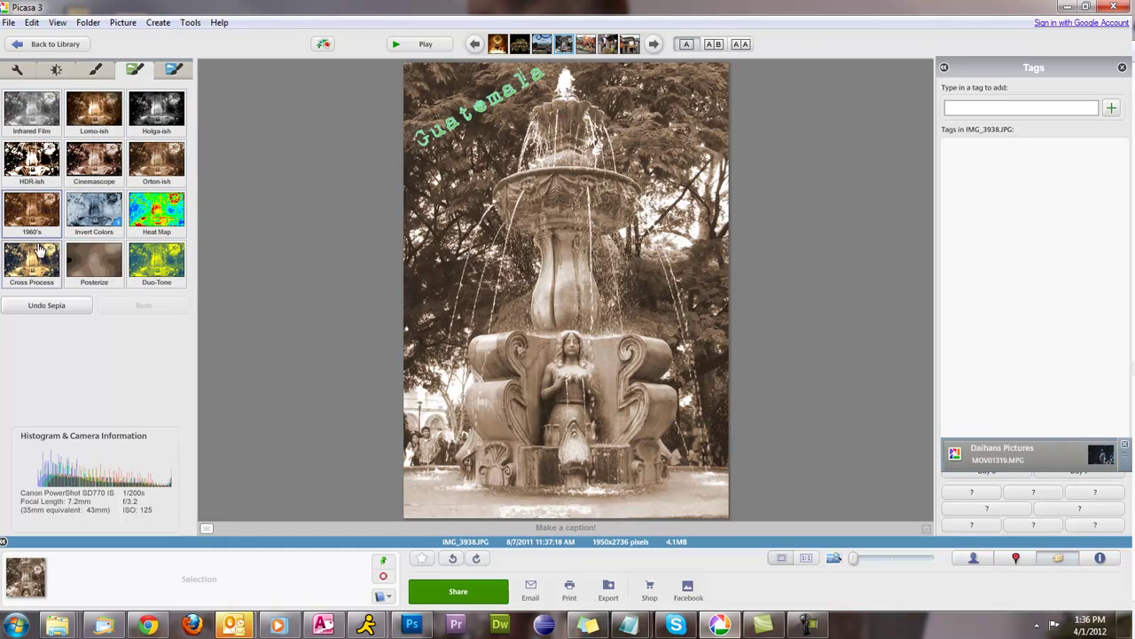
left_click(97, 111)
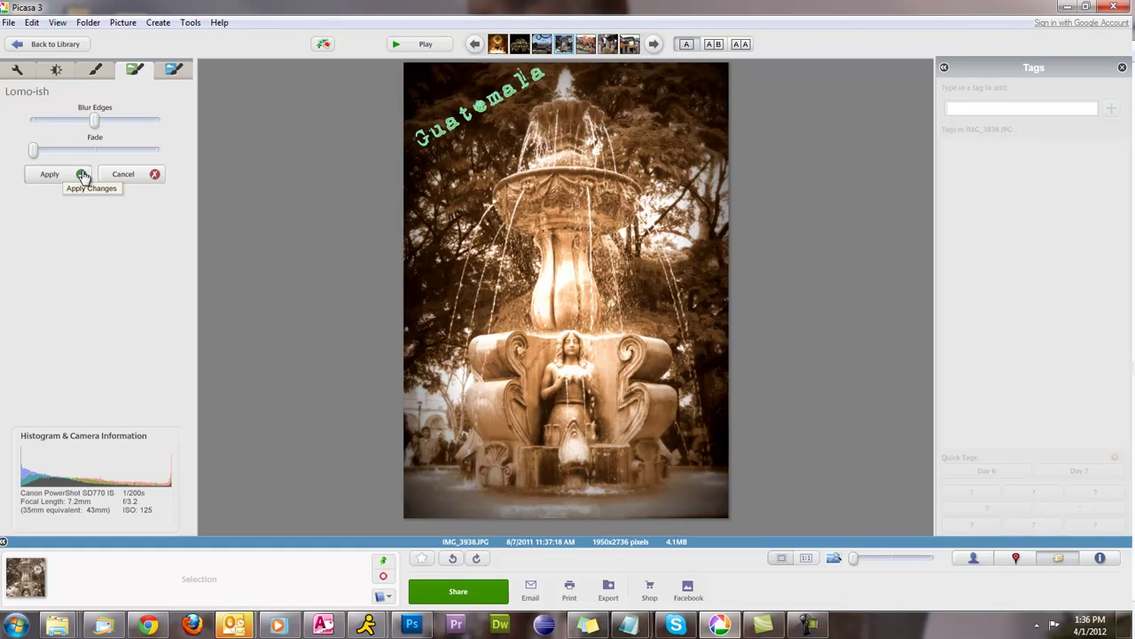
left_click(83, 176)
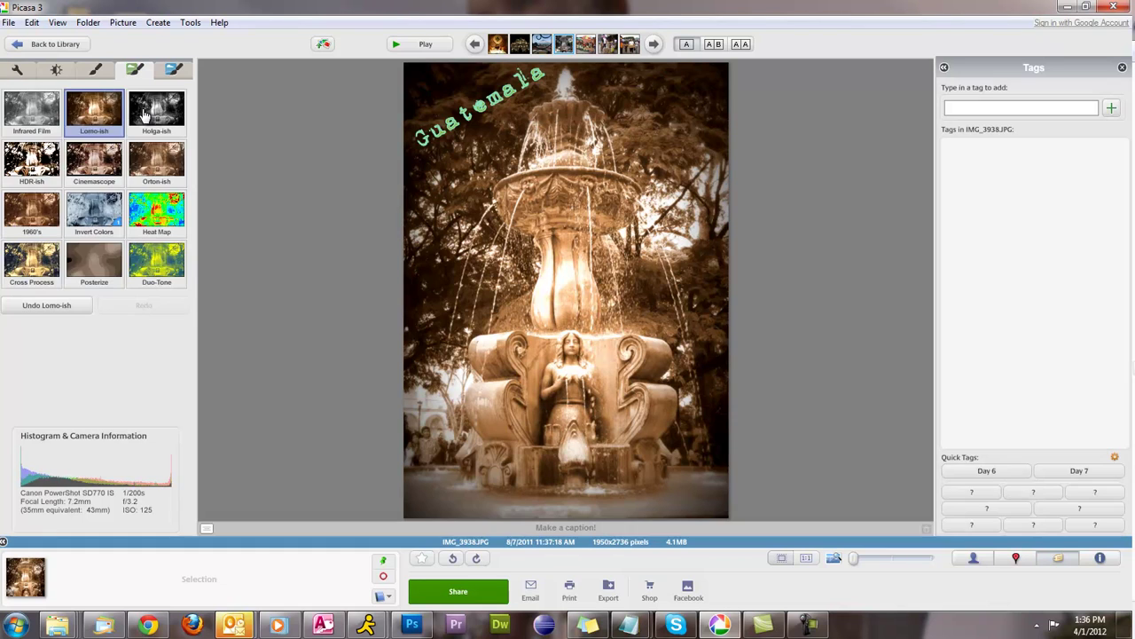
Try the Pencil Sketch effect on the fountain photo and cancel it.
left_click(174, 70)
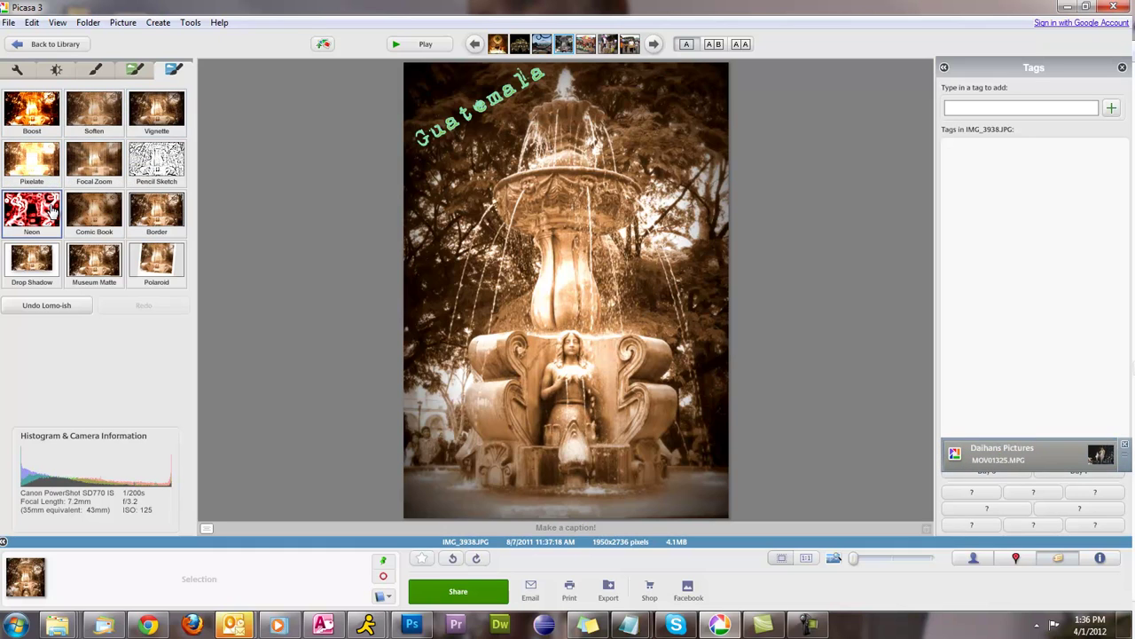
left_click(153, 167)
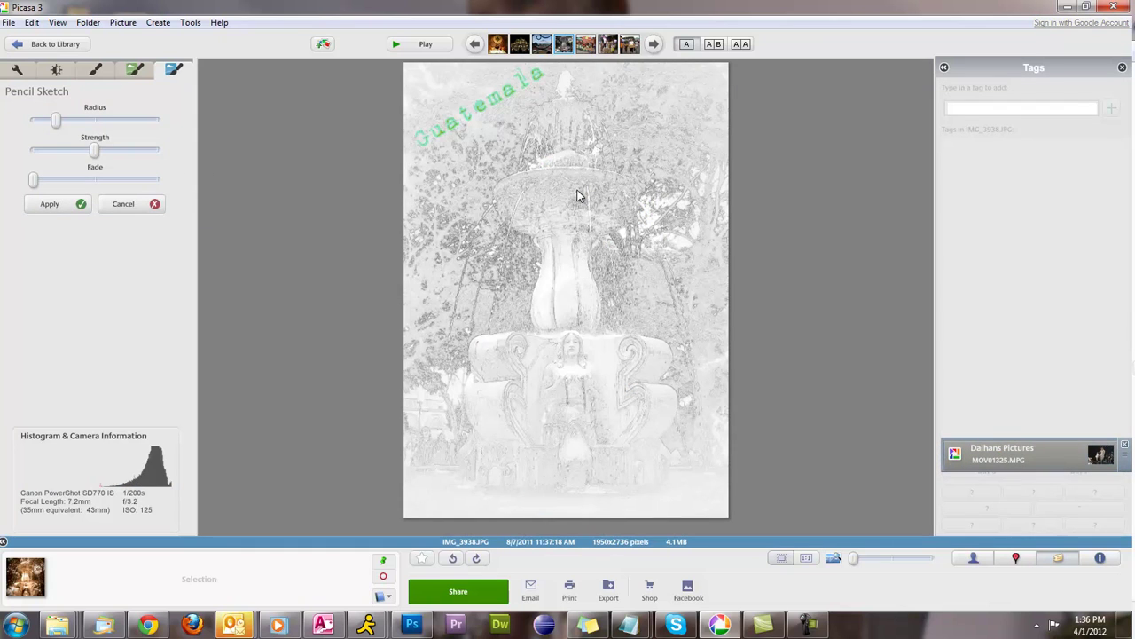
left_click(151, 205)
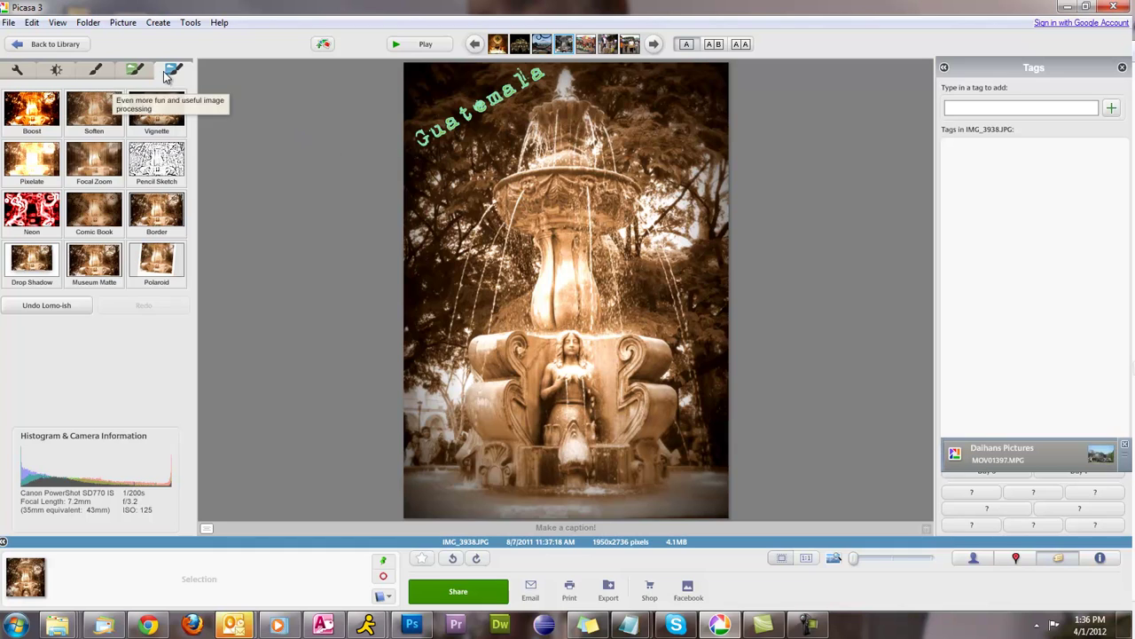
left_click(8, 22)
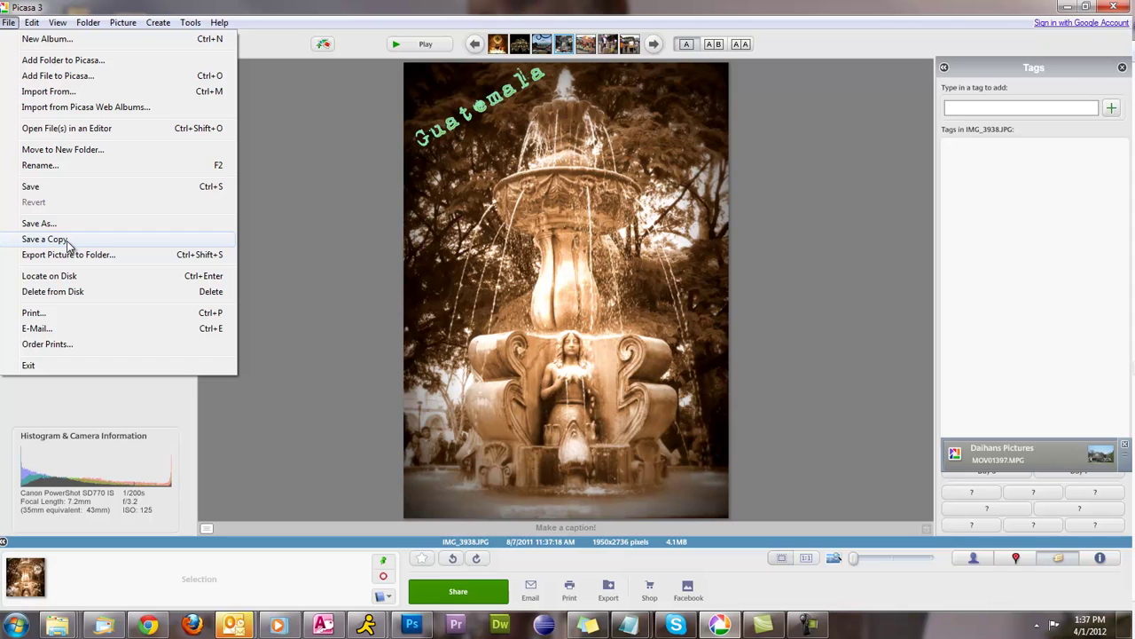
key("Escape")
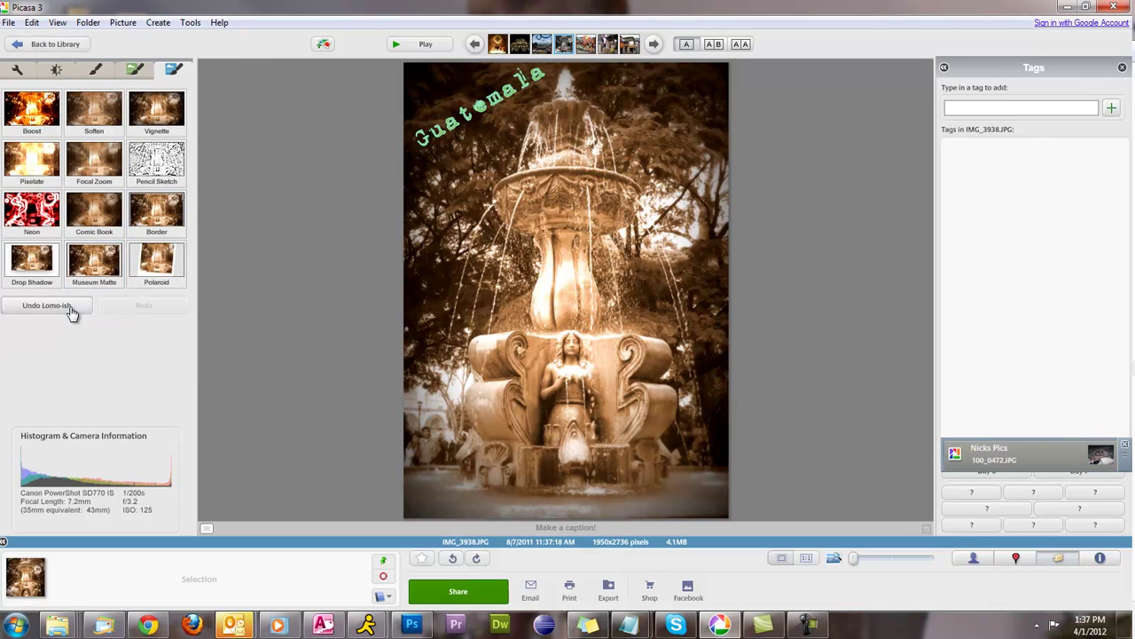
Undo the Lomo-ish, Sepia, I'm Feeling Lucky and crop edits on the fountain photo.
left_click(71, 311)
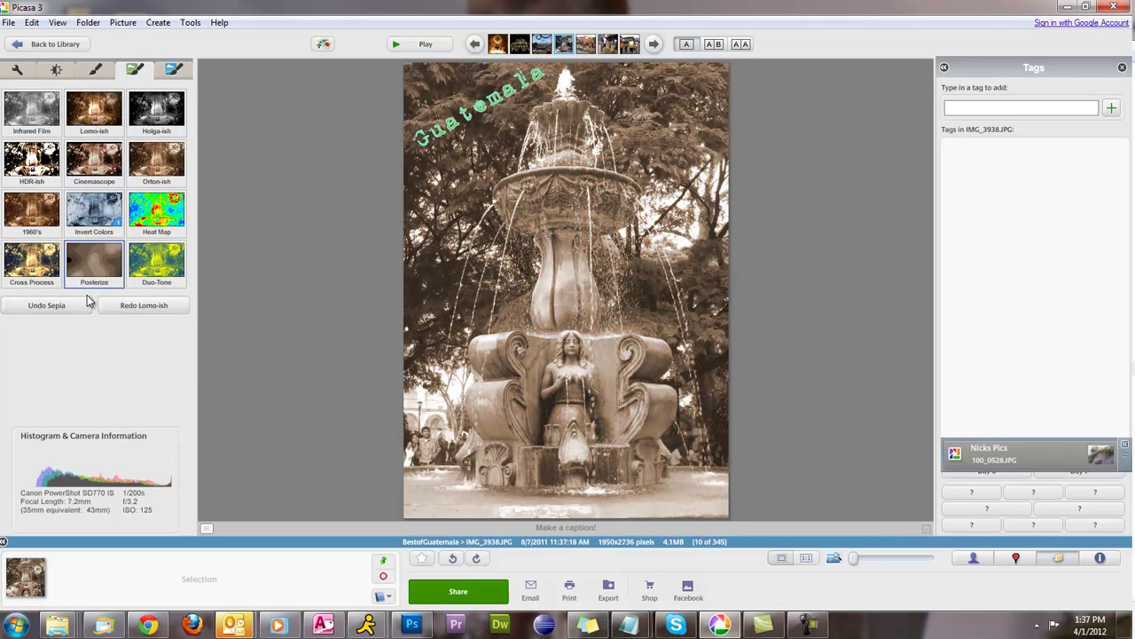
left_click(87, 303)
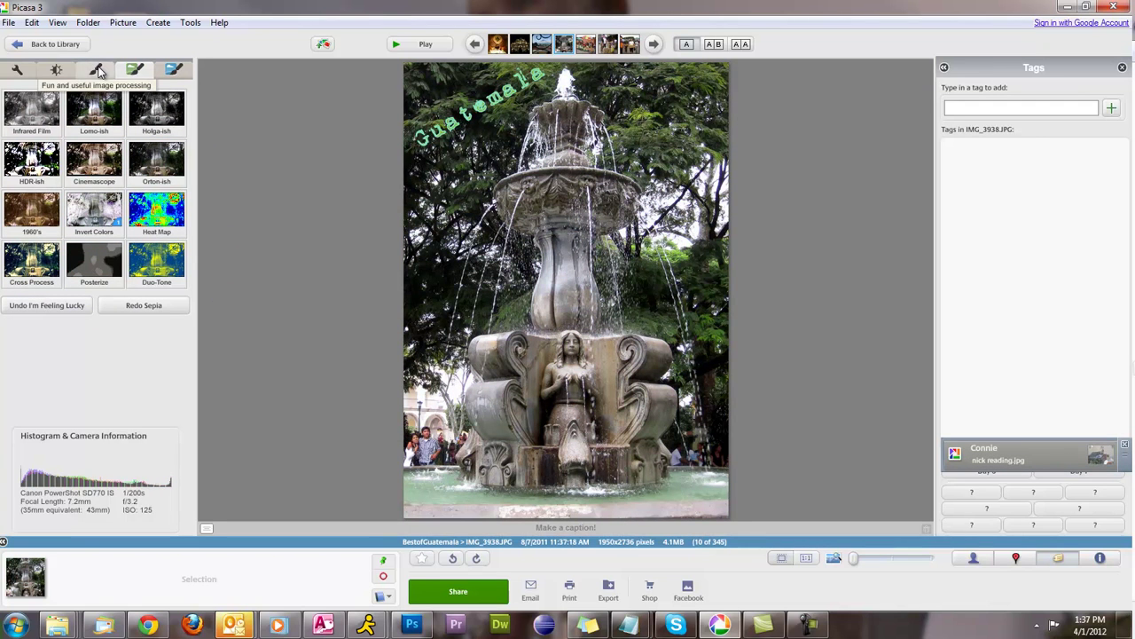
left_click(45, 305)
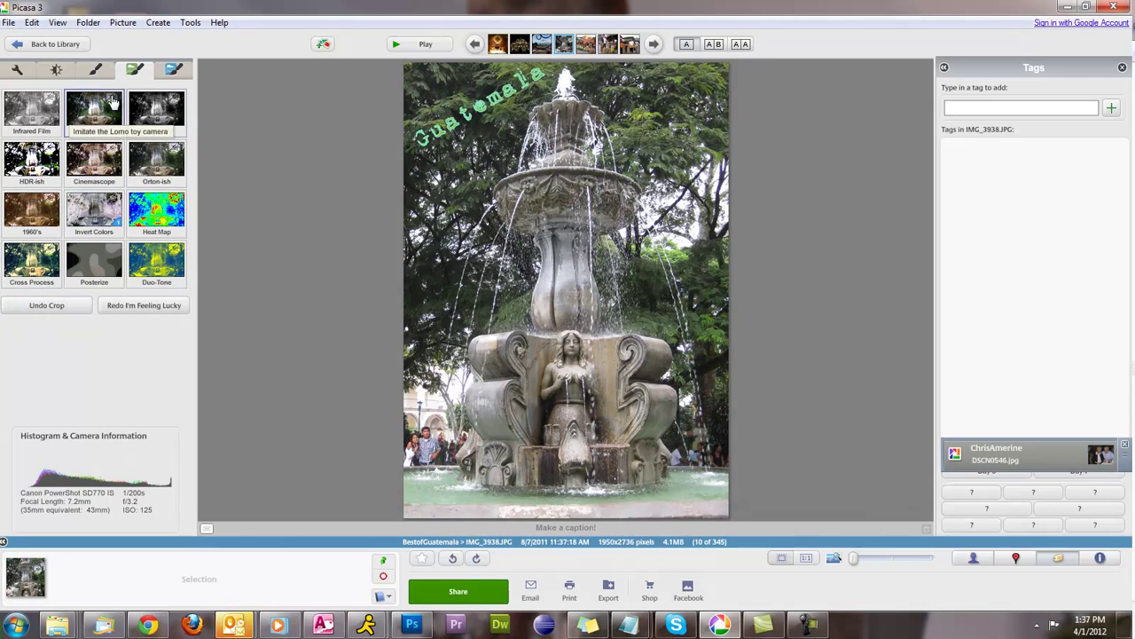
left_click(49, 305)
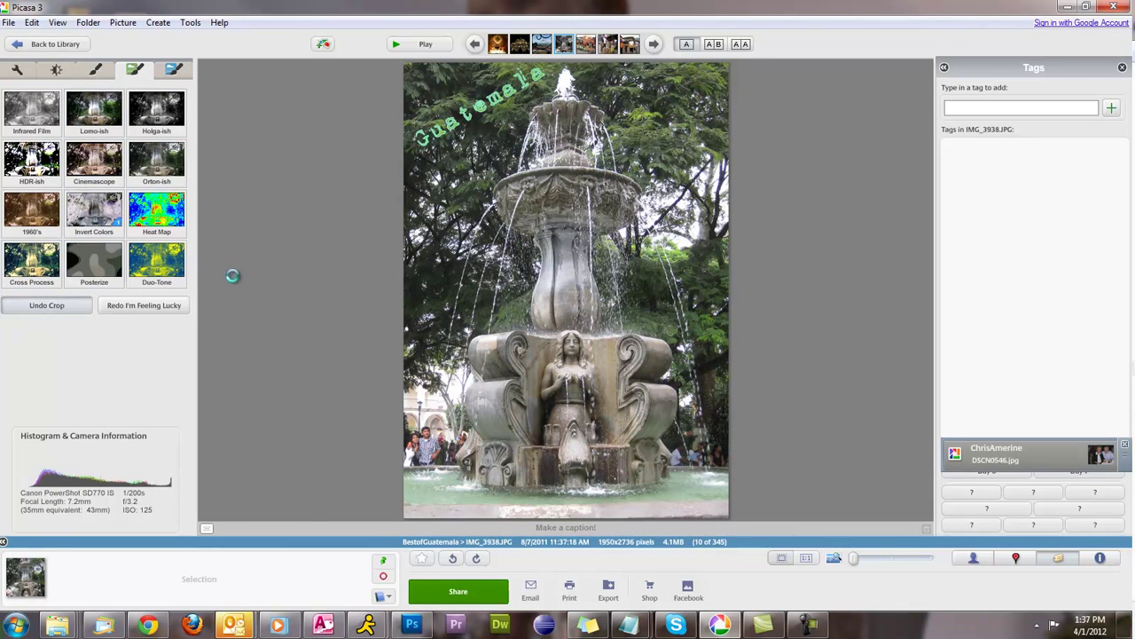
left_click(454, 124)
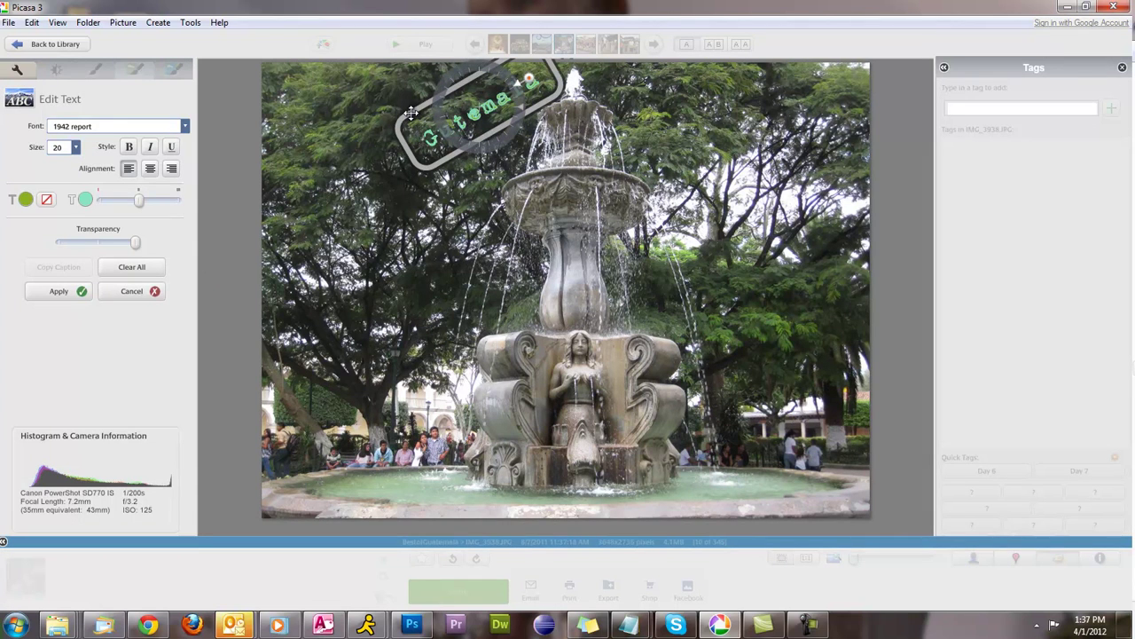
left_click_drag(413, 117, 424, 114)
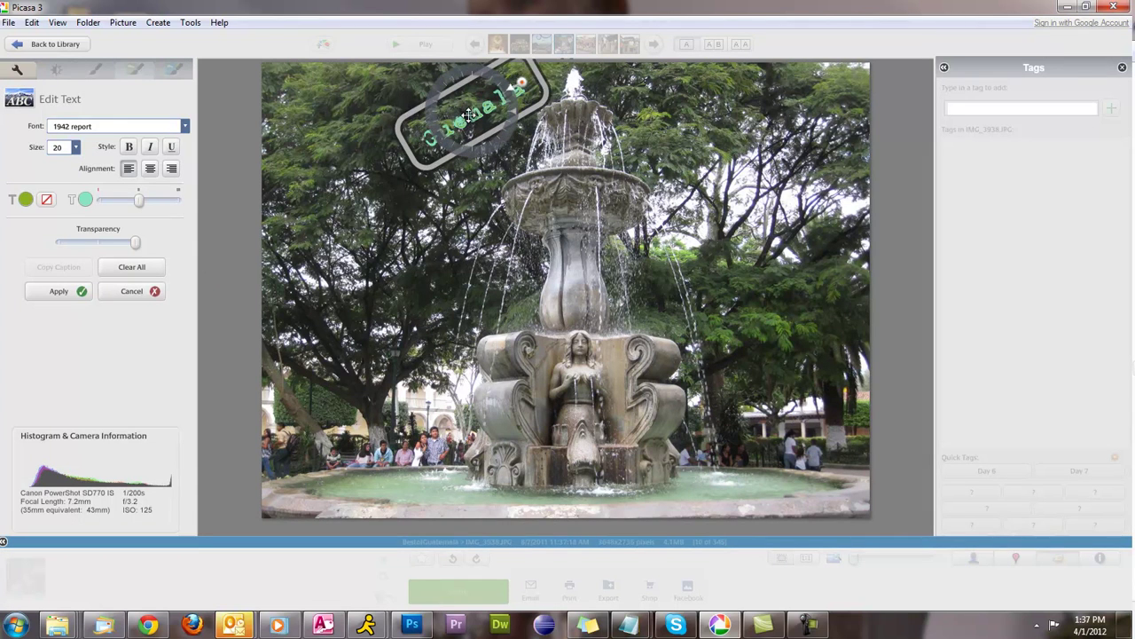
left_click(131, 291)
Reopen the Guatemala text for editing, clear all text from the fountain photo and apply the change.
left_click(450, 133)
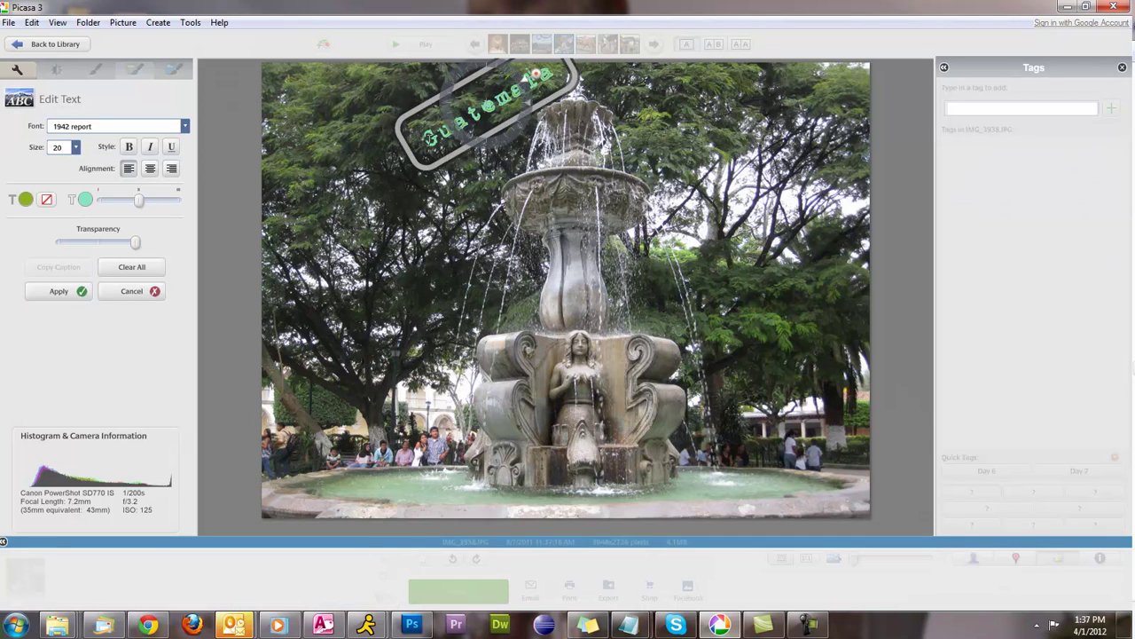
left_click_drag(413, 163, 328, 254)
left_click(132, 266)
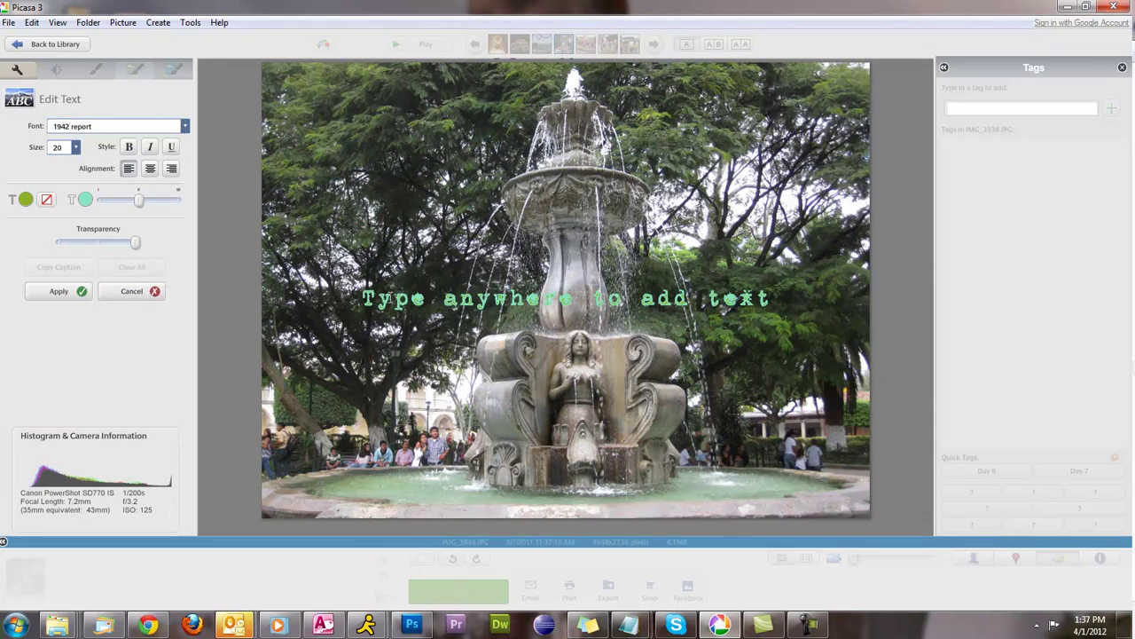
left_click(388, 299)
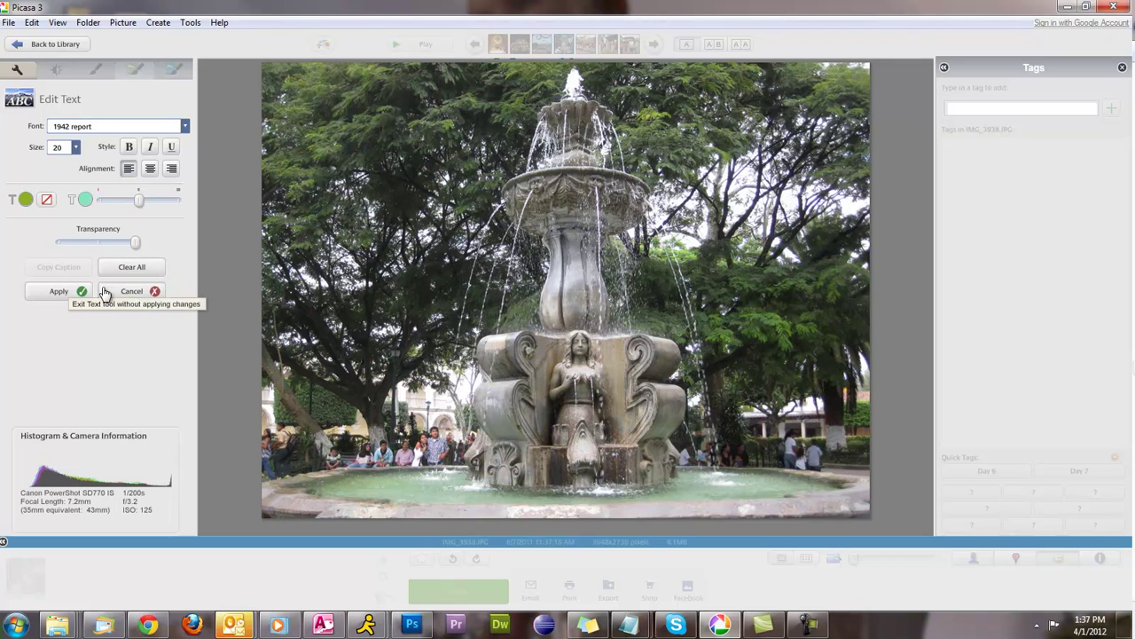
left_click(67, 291)
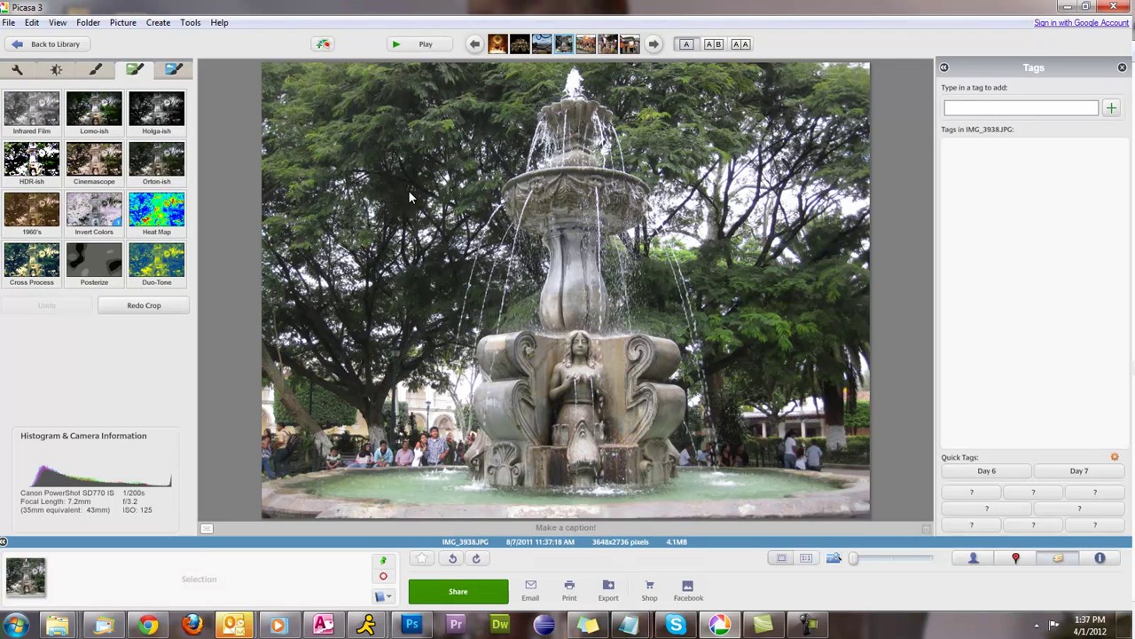